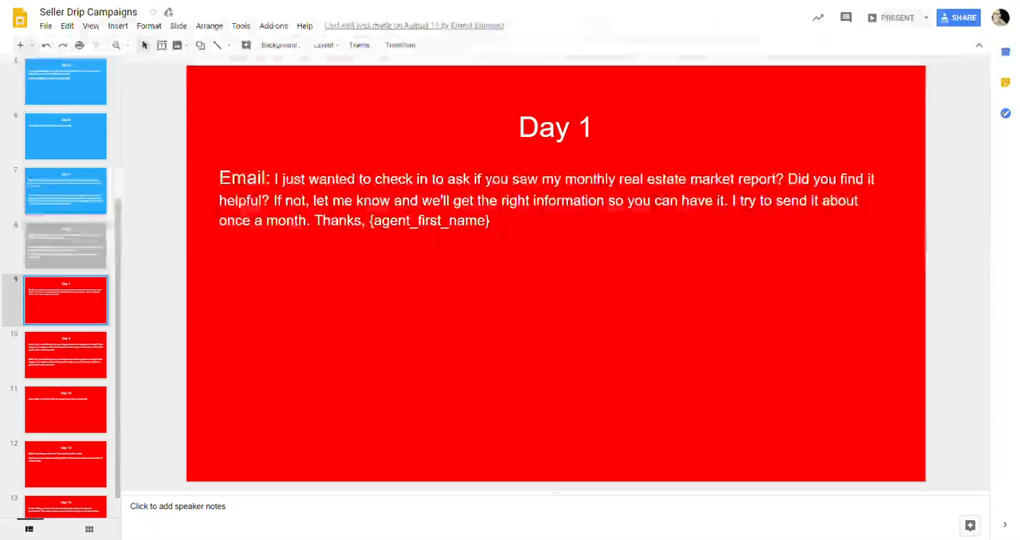
Step: Go back to the first blue Day 1 slide of the Seller Drip Campaigns presentation
{"action": "scroll", "coordinate": [61, 223], "scroll_direction": "up", "scroll_amount": 1}
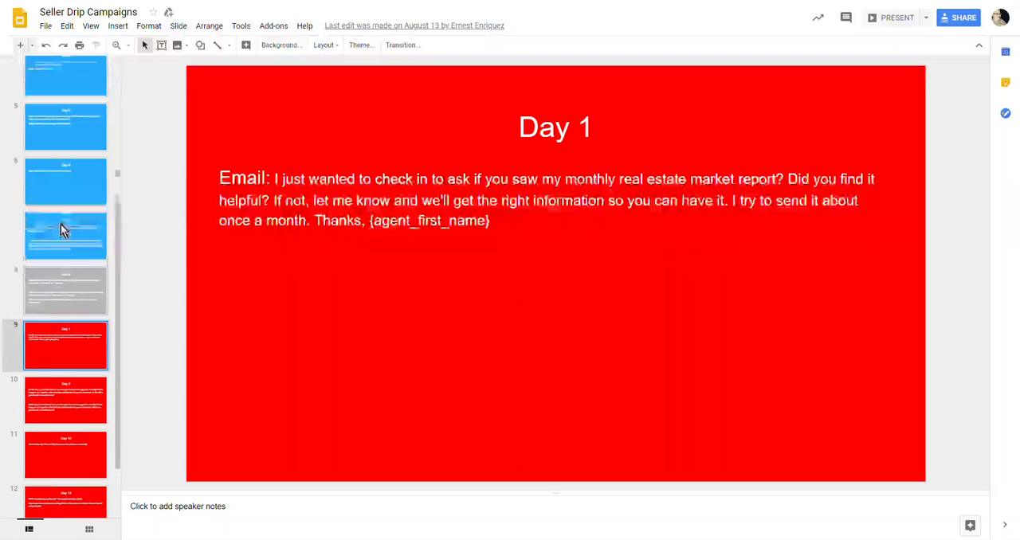
{"action": "scroll", "coordinate": [60, 226], "scroll_direction": "up", "scroll_amount": 3}
{"action": "left_click", "coordinate": [53, 94]}
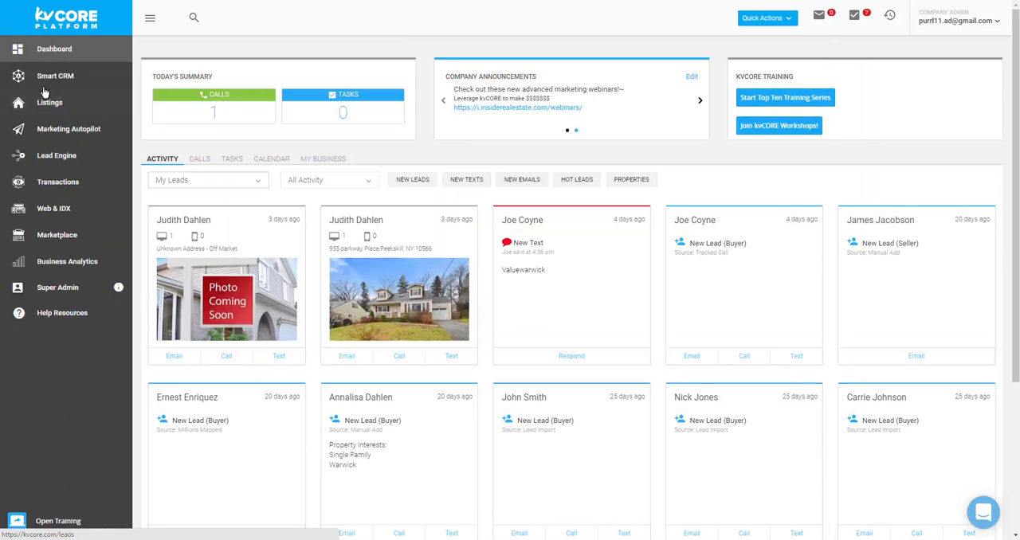
Step: Switch to kvCORE and open Smart Campaigns from Marketing Autopilot
{"action": "left_click", "coordinate": [48, 135]}
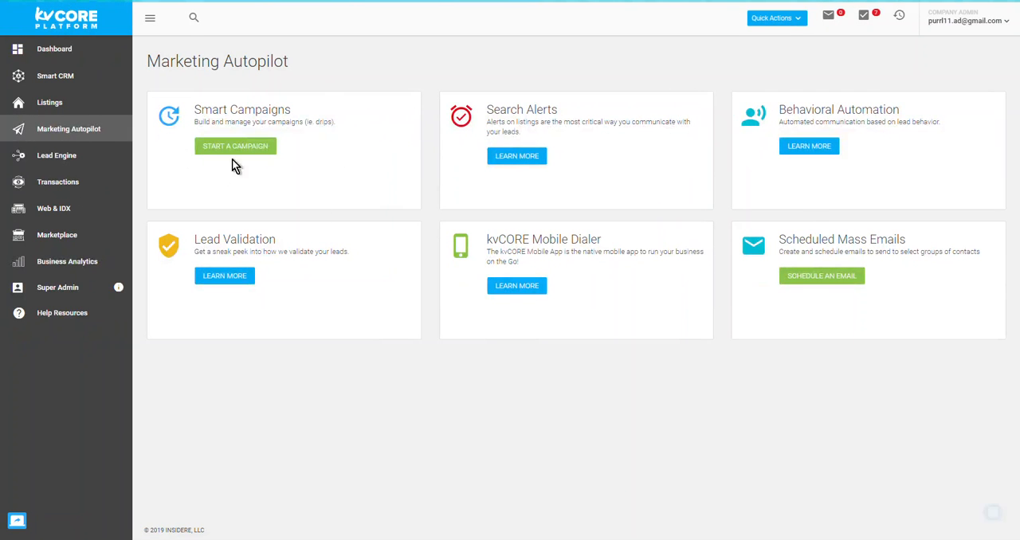
{"action": "left_click", "coordinate": [264, 148]}
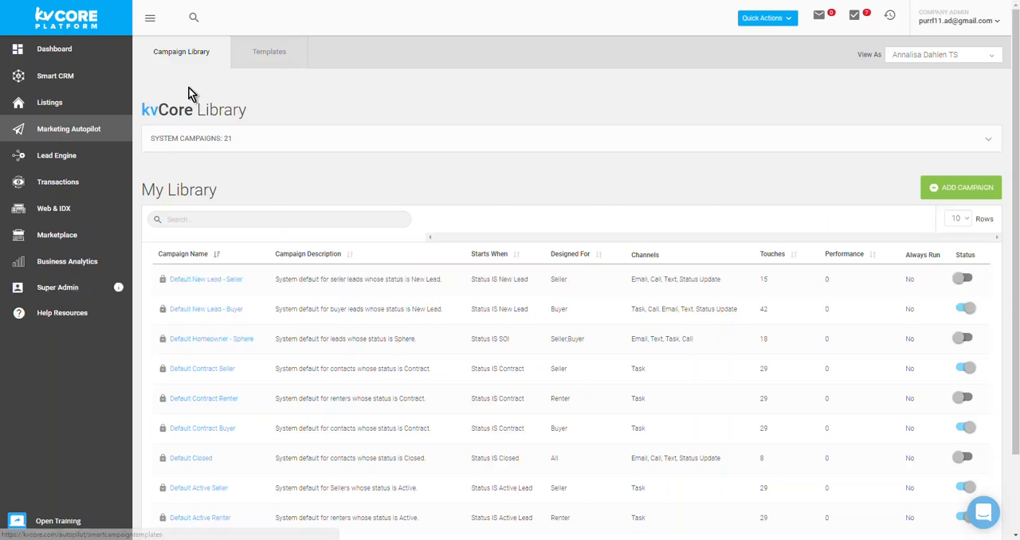
Step: Examine the system campaigns offered in the kvCore Library and collapse their list
{"action": "left_click_drag", "start_coordinate": [141, 109], "coordinate": [268, 125]}
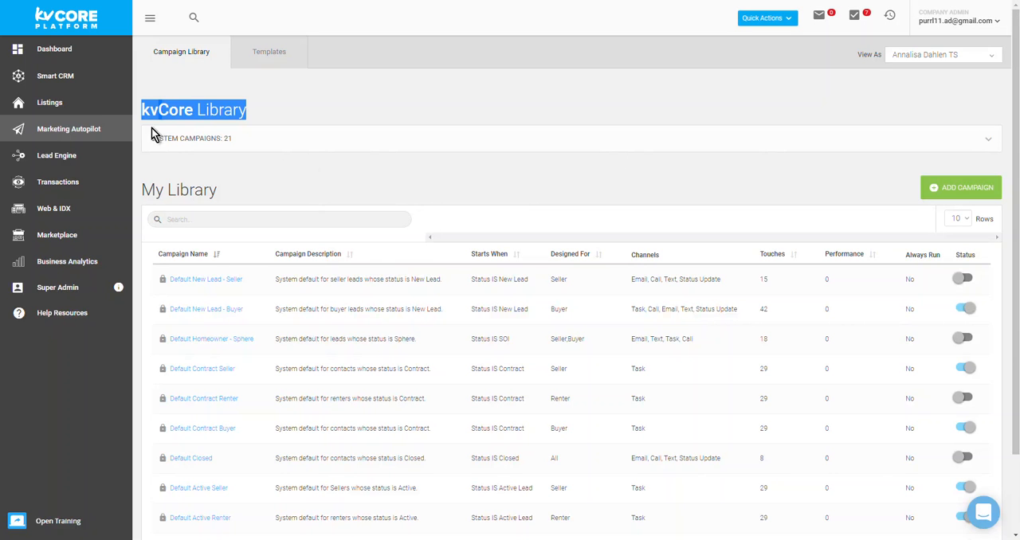
{"action": "left_click", "coordinate": [974, 146]}
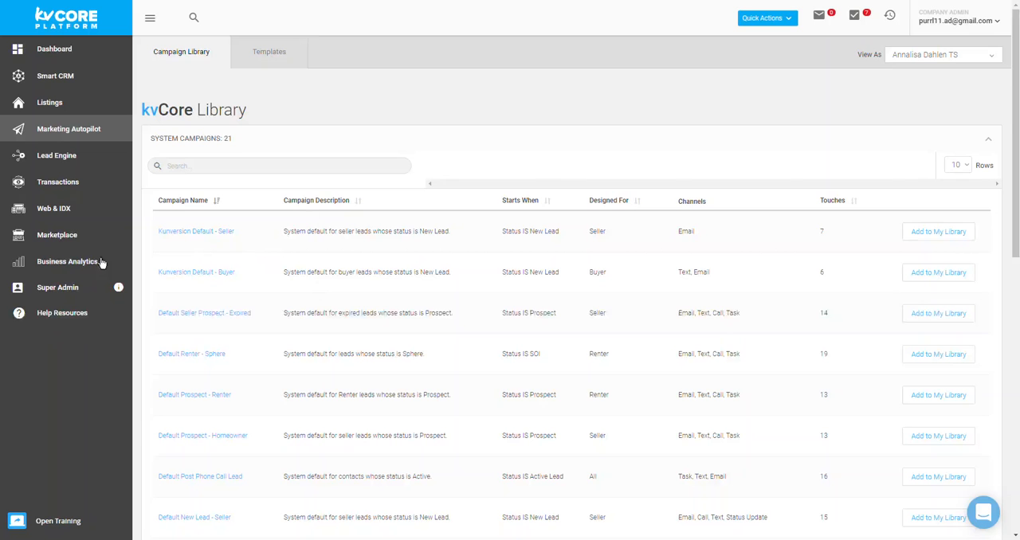
{"action": "scroll", "coordinate": [319, 353], "scroll_direction": "down", "scroll_amount": 2}
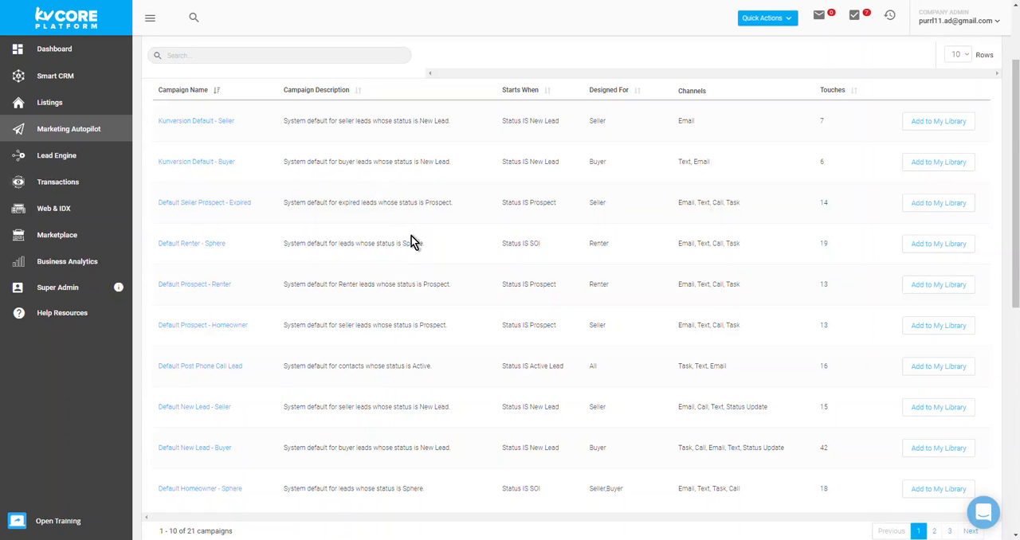
{"action": "scroll", "coordinate": [419, 243], "scroll_direction": "up", "scroll_amount": 3}
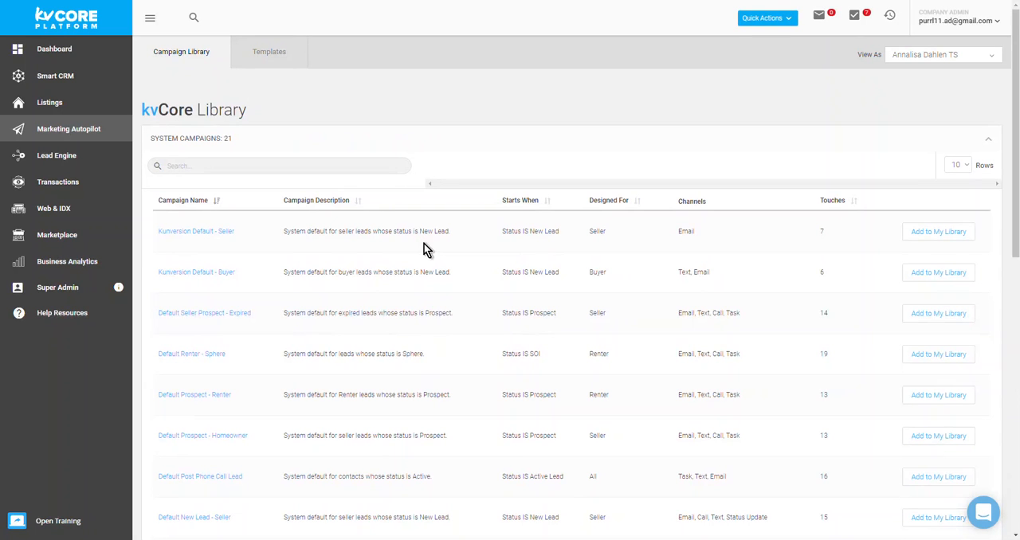
{"action": "left_click", "coordinate": [988, 140]}
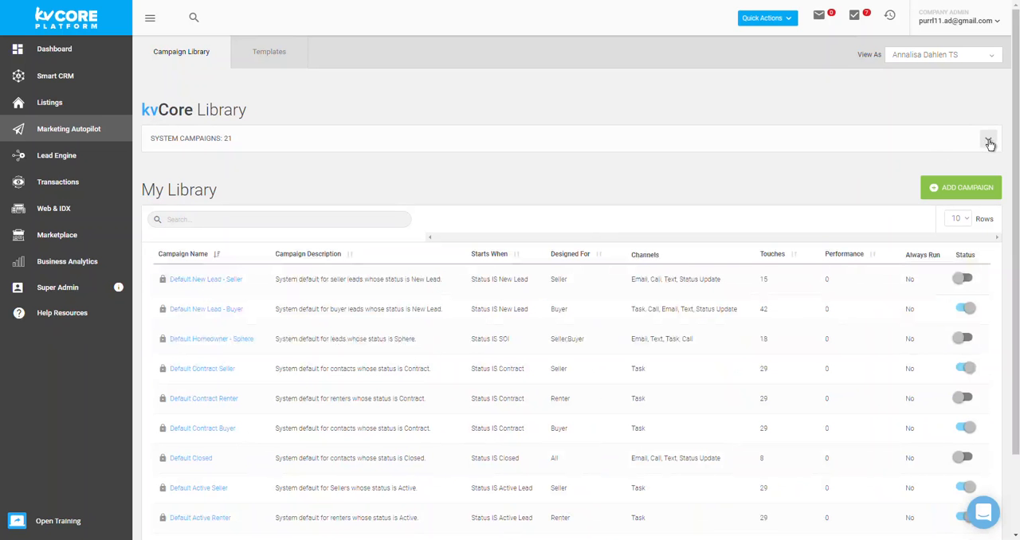
Step: Review the campaigns in My Library and open the campaign templates
{"action": "left_click_drag", "start_coordinate": [142, 104], "coordinate": [240, 152]}
{"action": "left_click", "coordinate": [314, 169]}
{"action": "scroll", "coordinate": [468, 212], "scroll_direction": "down", "scroll_amount": 2}
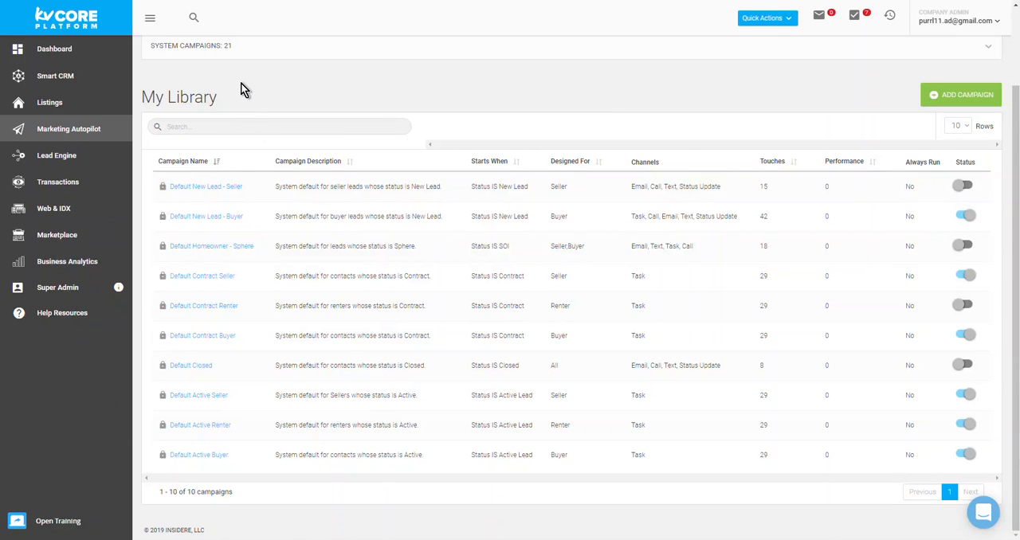
{"action": "scroll", "coordinate": [241, 83], "scroll_direction": "up", "scroll_amount": 2}
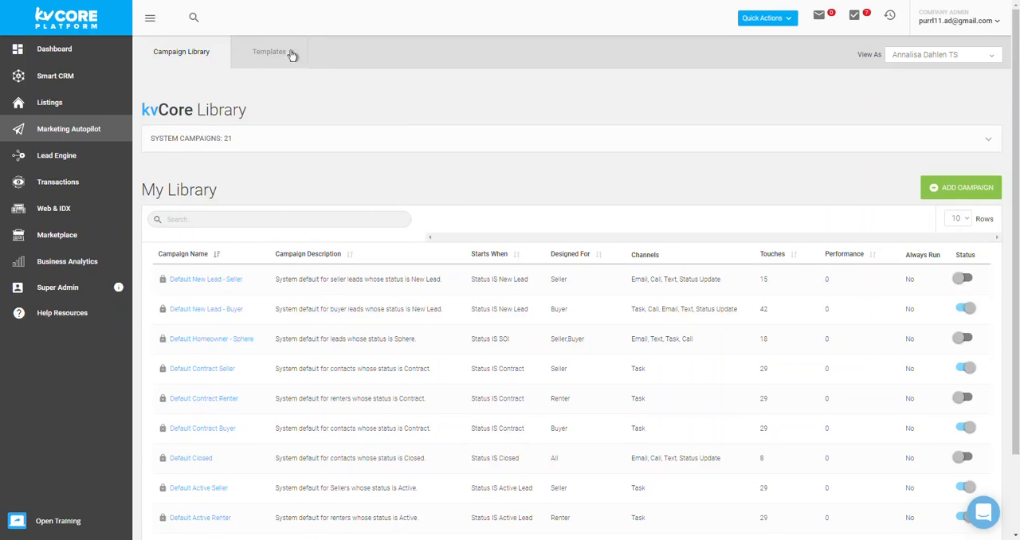
{"action": "left_click", "coordinate": [256, 56]}
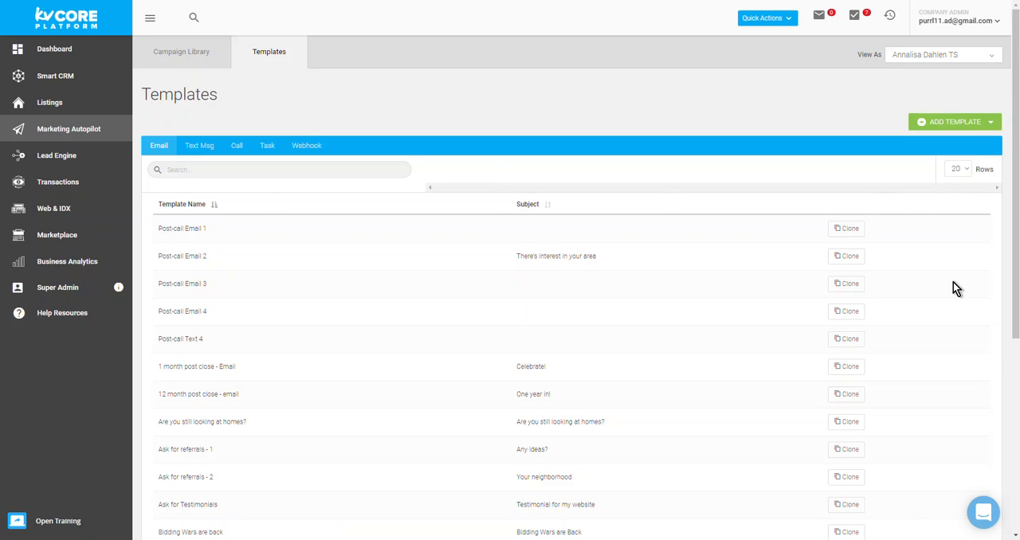
Step: Start cloning the Post-call Email 1 template and set its scope to the individual agent
{"action": "left_click_drag", "start_coordinate": [156, 229], "coordinate": [196, 229]}
{"action": "left_click", "coordinate": [846, 228]}
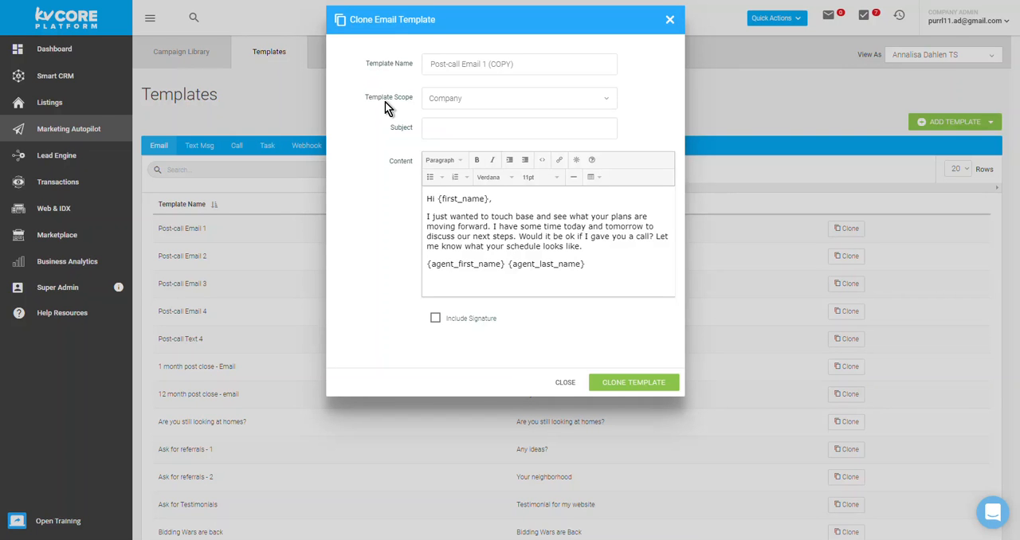
{"action": "left_click", "coordinate": [483, 100]}
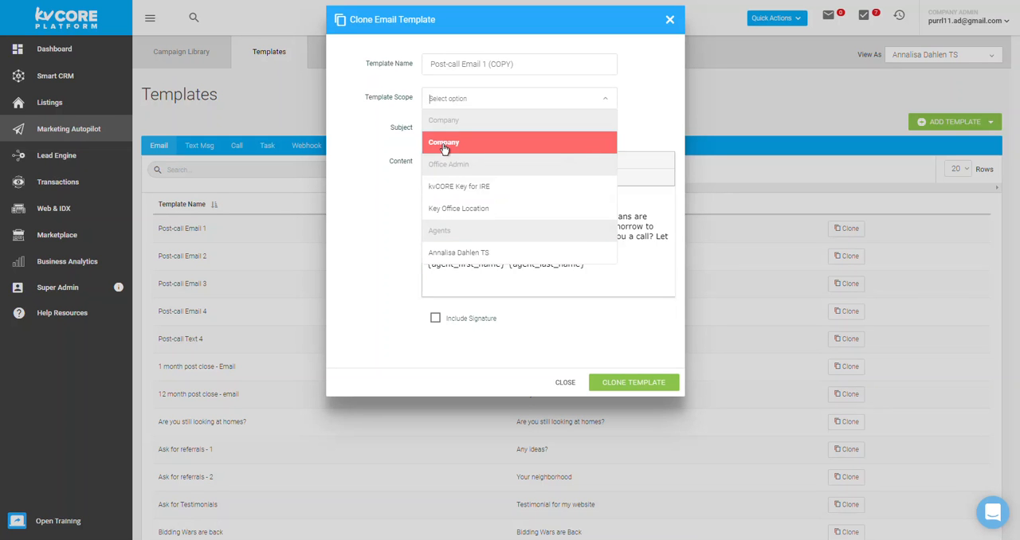
{"action": "left_click", "coordinate": [464, 254]}
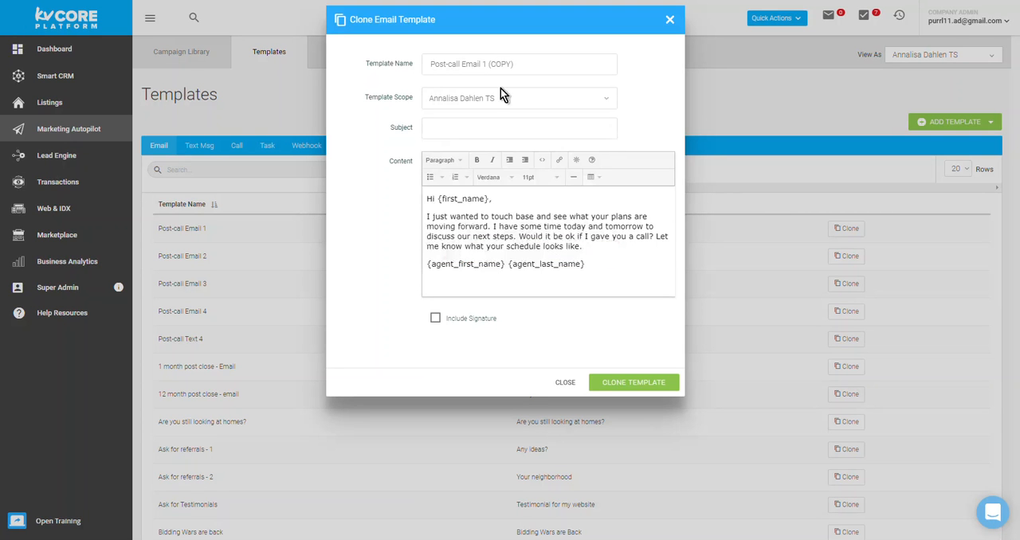
Step: Enter "Hi there !~" as the subject of the cloned email template
{"action": "left_click", "coordinate": [496, 130]}
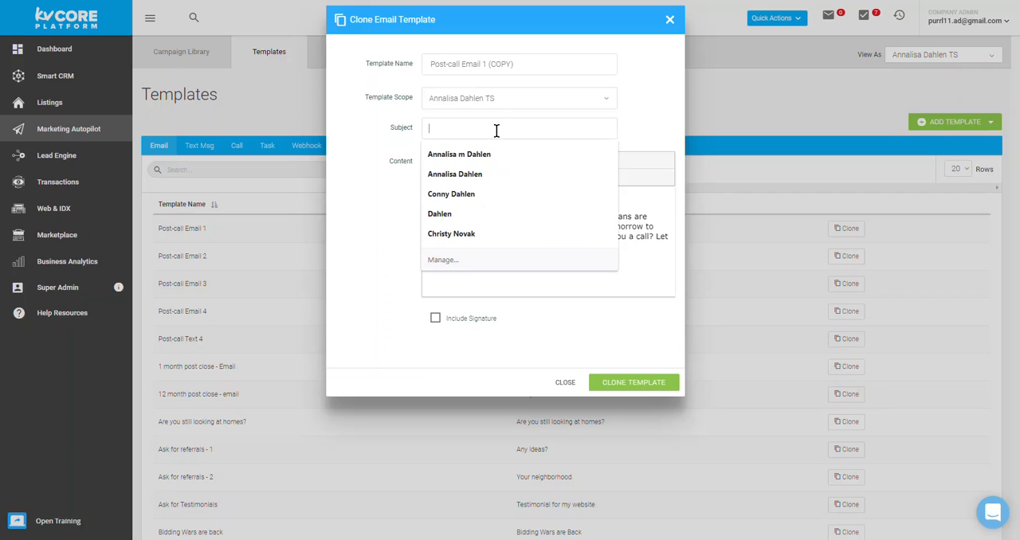
{"action": "type", "text": "Hither"}
{"action": "key", "text": "BackSpace"}
{"action": "key", "text": "BackSpace"}
{"action": "key", "text": "BackSpace"}
{"action": "key", "text": "BackSpace"}
{"action": "type", "text": "there !~"}
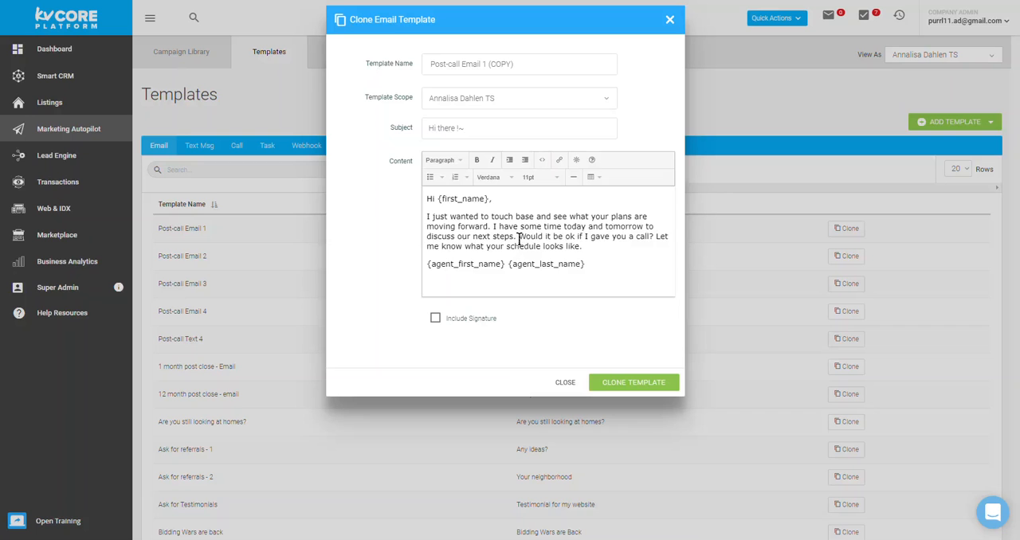
Step: Review the email's call question, agent name placeholders and Include Signature option, and close the clone form without saving
{"action": "left_click_drag", "start_coordinate": [518, 236], "coordinate": [629, 240]}
{"action": "left_click", "coordinate": [631, 241]}
{"action": "left_click", "coordinate": [629, 245]}
{"action": "left_click_drag", "start_coordinate": [586, 264], "coordinate": [428, 269]}
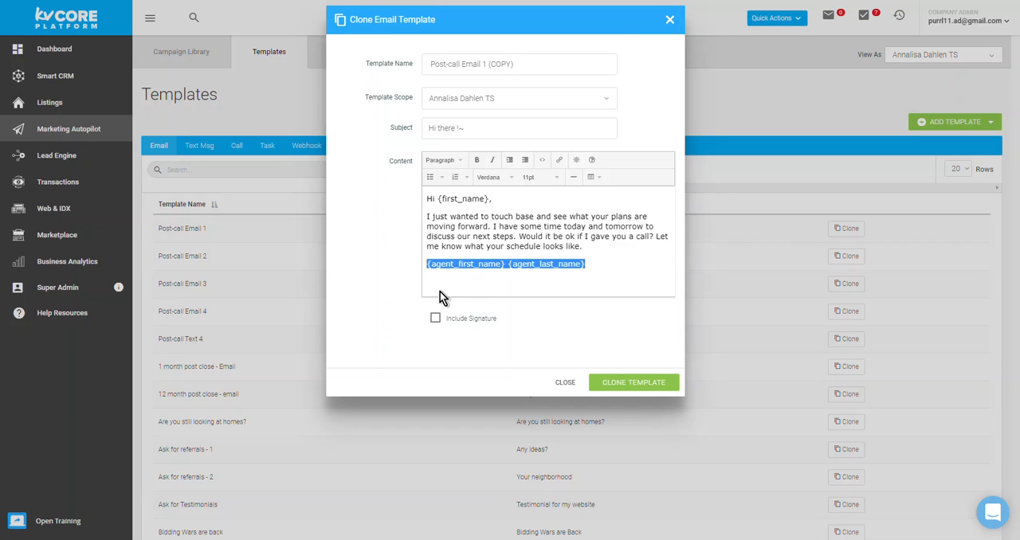
{"action": "left_click", "coordinate": [436, 319]}
{"action": "left_click", "coordinate": [436, 319]}
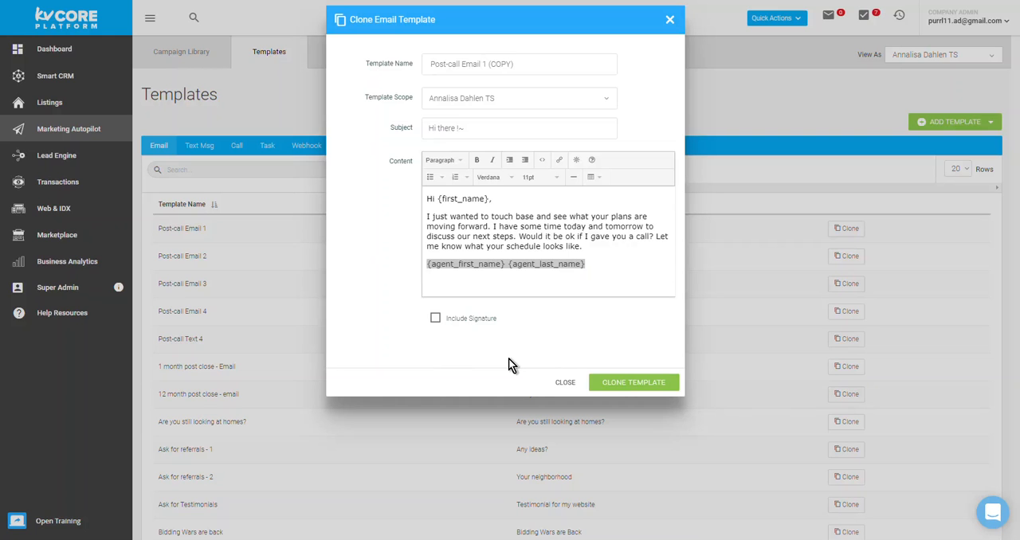
{"action": "left_click", "coordinate": [564, 384]}
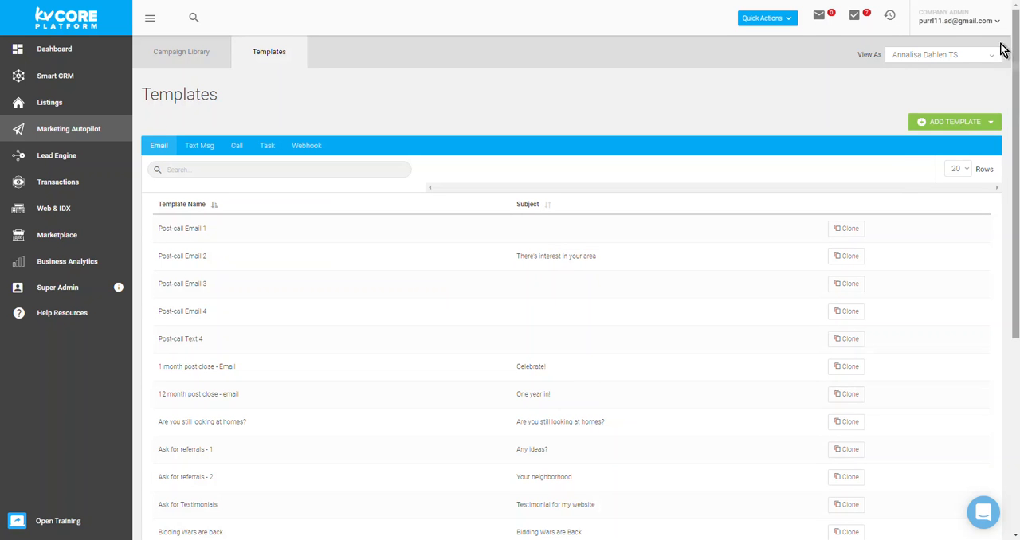
Step: Start a new SMS template named "Sellers North Clark County"
{"action": "left_click", "coordinate": [964, 127]}
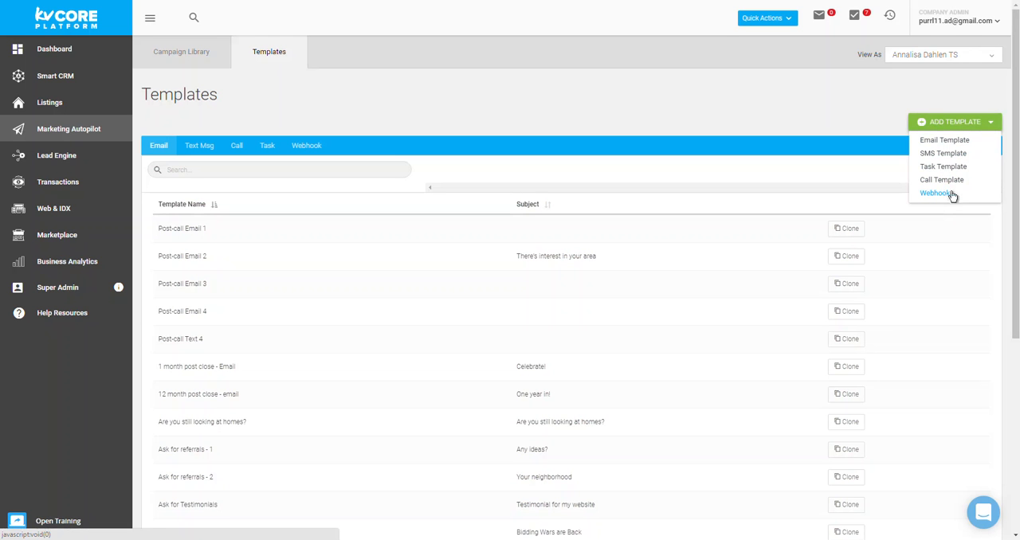
{"action": "left_click", "coordinate": [948, 154]}
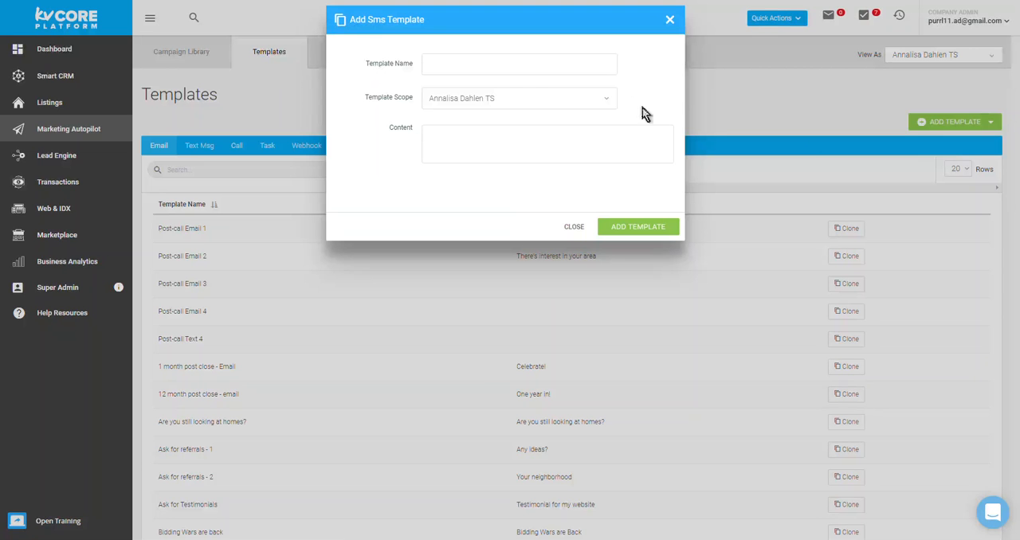
{"action": "left_click", "coordinate": [589, 61]}
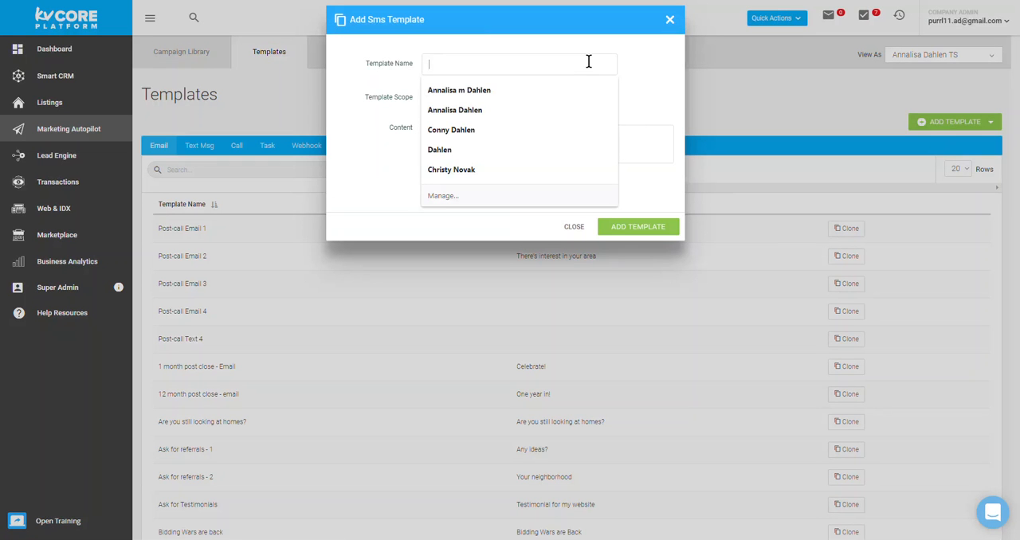
{"action": "type", "text": "Seller"}
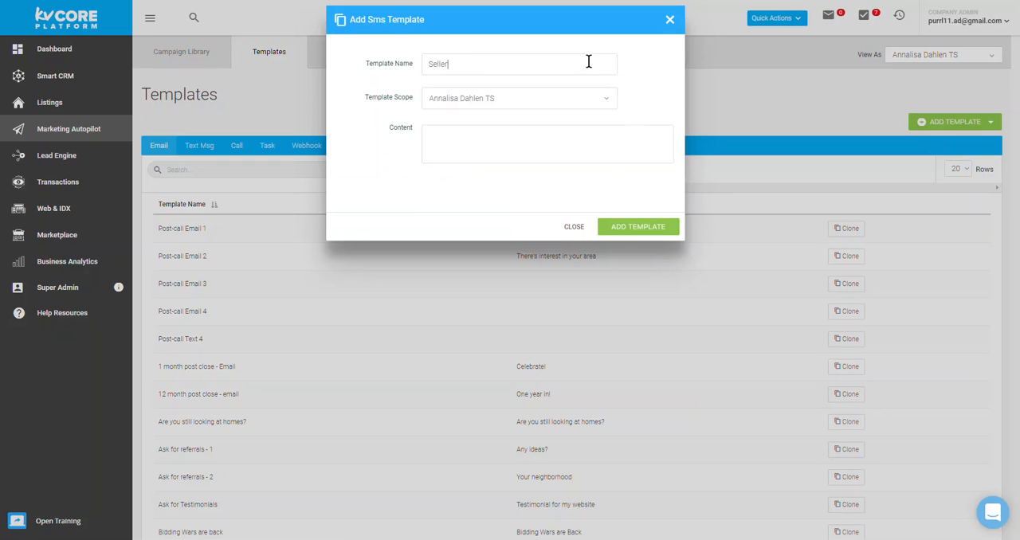
{"action": "type", "text": "s Nprth Clark County"}
Step: Try "Hi, I see you're interested in homes in North Clark COunty..." as the SMS template's content and clear it
{"action": "left_click", "coordinate": [569, 131]}
{"action": "type", "text": "Hi"}
{"action": "type", "text": ", tgis is"}
{"action": "key", "text": "BackSpace"}
{"action": "key", "text": "BackSpace"}
{"action": "key", "text": "BackSpace"}
{"action": "key", "text": "BackSpace"}
{"action": "key", "text": "BackSpace"}
{"action": "type", "text": "I see you're in terest"}
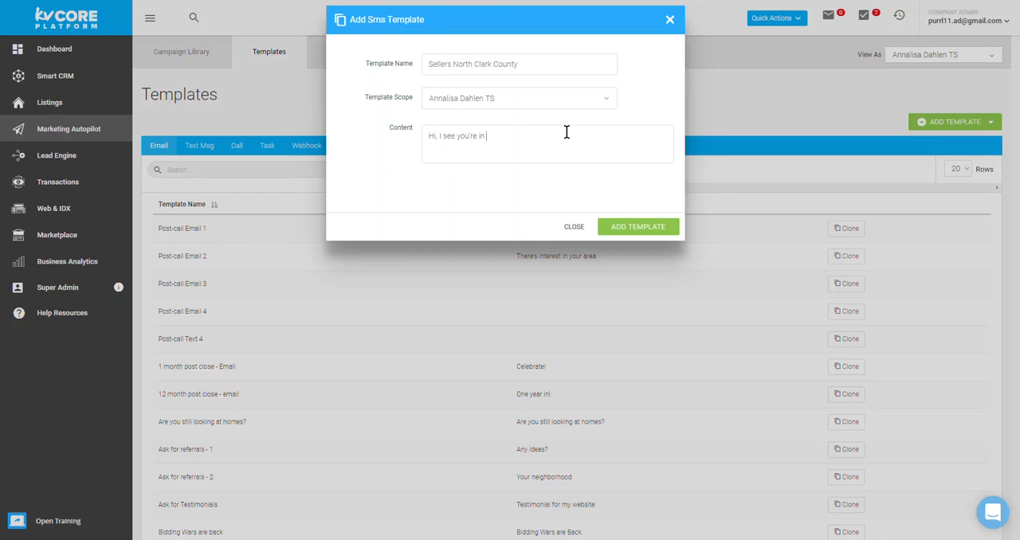
{"action": "key", "text": "BackSpace"}
{"action": "key", "text": "BackSpace"}
{"action": "key", "text": "BackSpace"}
{"action": "key", "text": "BackSpace"}
{"action": "key", "text": "BackSpace"}
{"action": "key", "text": "BackSpace"}
{"action": "key", "text": "BackSpace"}
{"action": "type", "text": "terested in homes in North Clark COunty..."}
{"action": "left_click_drag", "start_coordinate": [635, 144], "coordinate": [419, 141]}
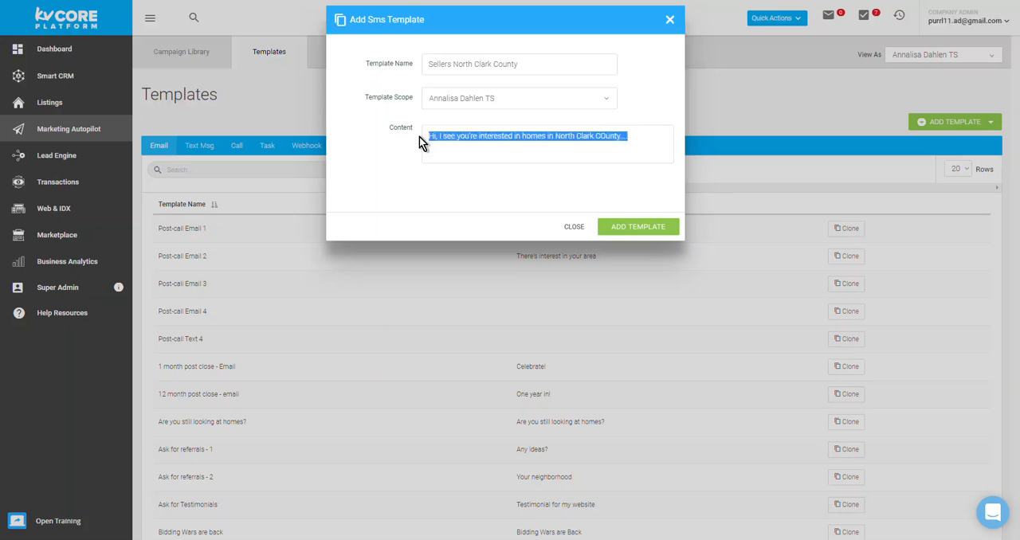
{"action": "key", "text": "BackSpace"}
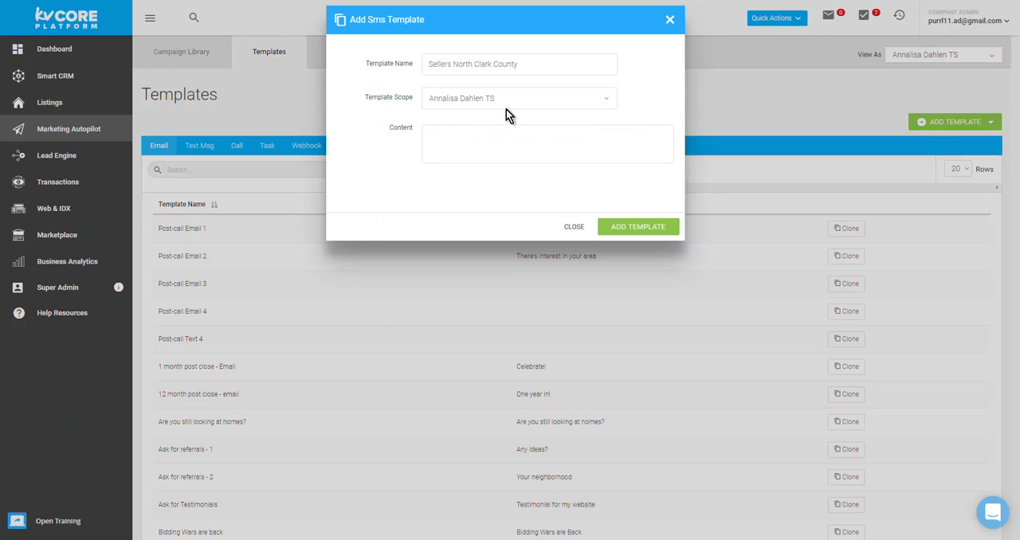
Step: Copy the Day 1 SMS message from the Seller Drip Campaigns presentation in Google Slides into the kvCORE SMS template's content as plain text
{"action": "key", "text": "ctrl+Tab"}
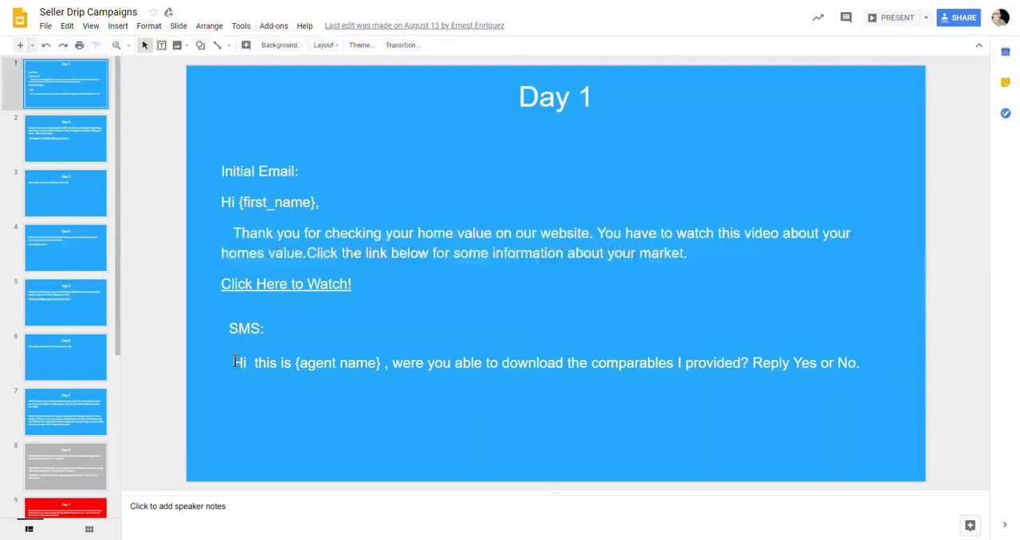
{"action": "left_click_drag", "start_coordinate": [236, 363], "coordinate": [380, 365]}
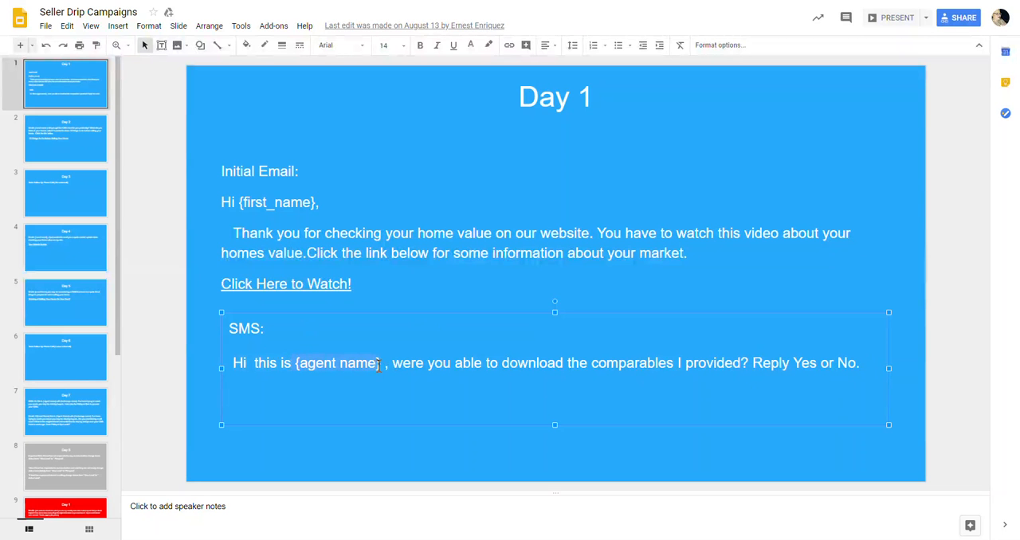
{"action": "left_click_drag", "start_coordinate": [232, 363], "coordinate": [287, 368]}
{"action": "left_click_drag", "start_coordinate": [532, 369], "coordinate": [671, 371]}
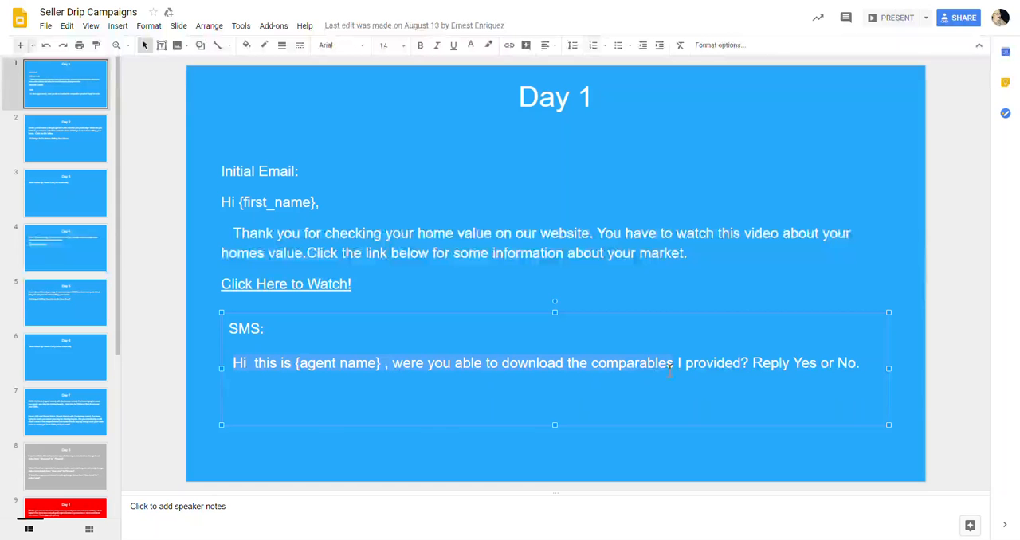
{"action": "left_click_drag", "start_coordinate": [732, 369], "coordinate": [847, 363]}
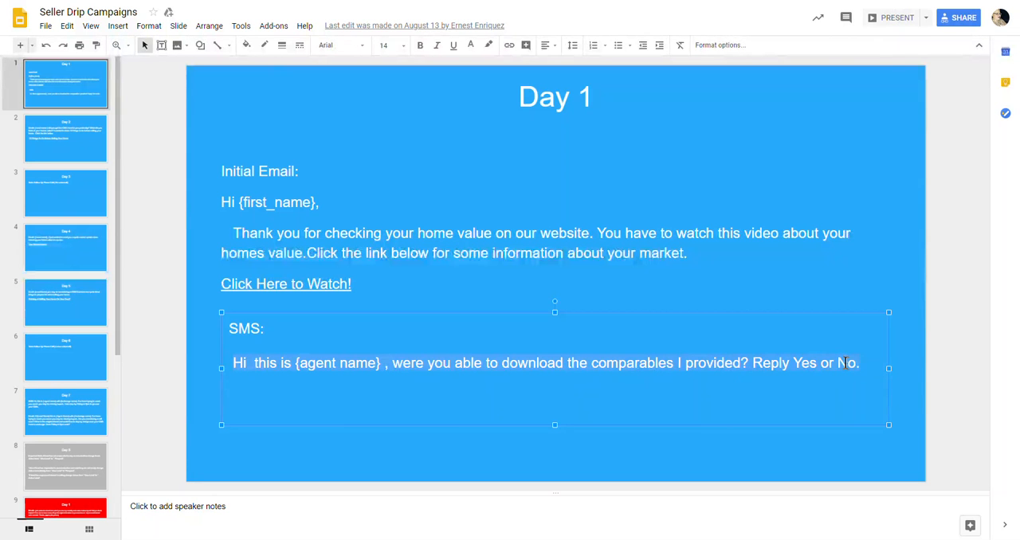
{"action": "right_click", "coordinate": [847, 364]}
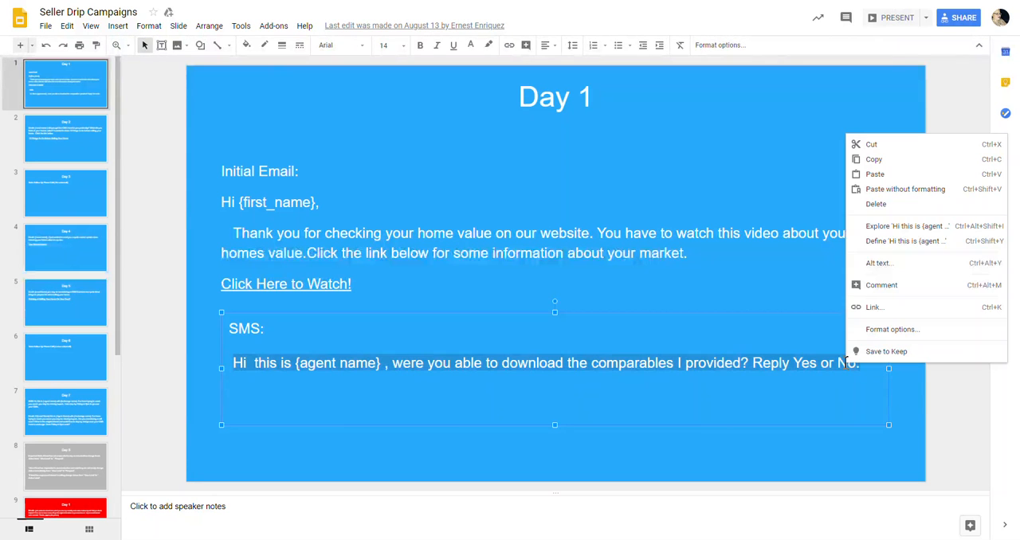
{"action": "left_click", "coordinate": [875, 160]}
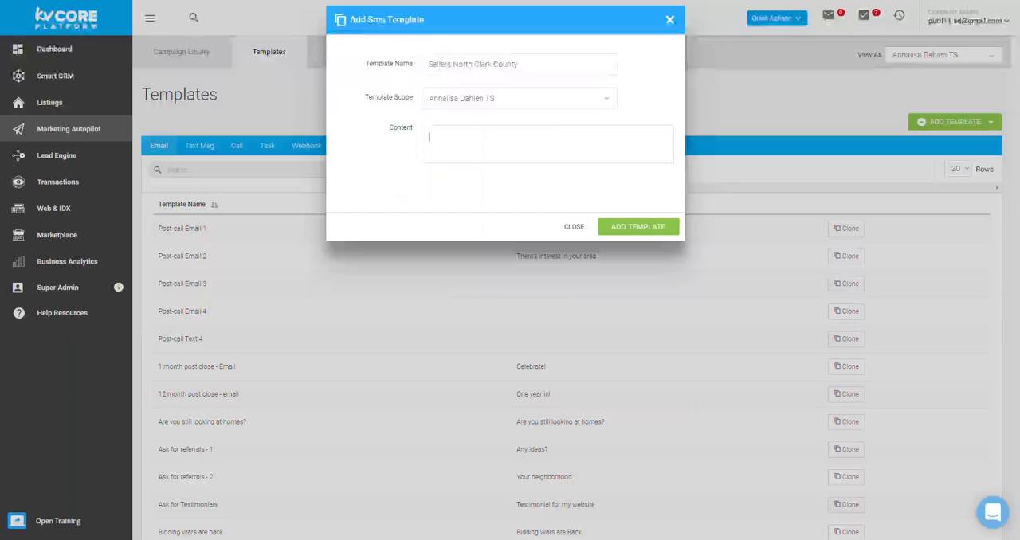
{"action": "right_click", "coordinate": [431, 134]}
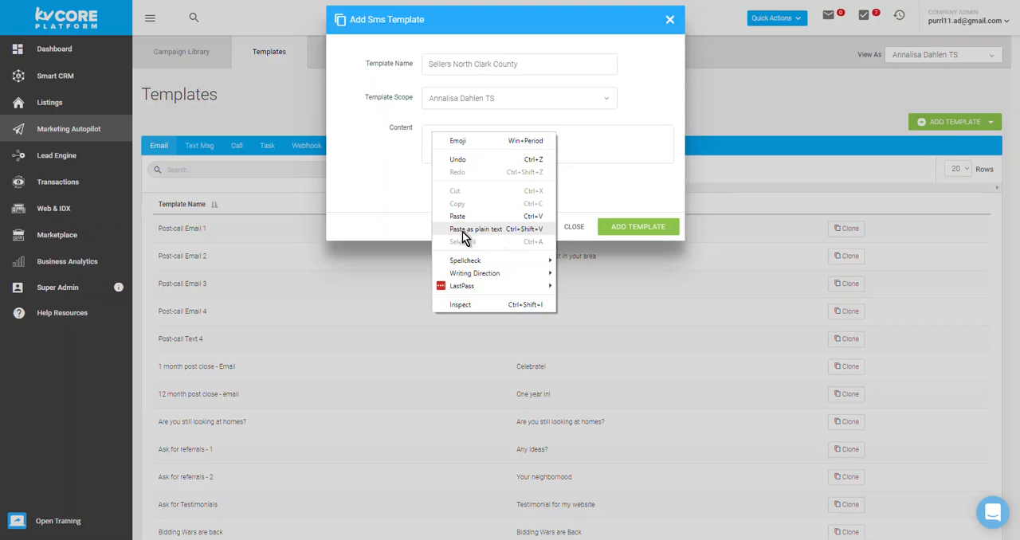
{"action": "left_click", "coordinate": [520, 230]}
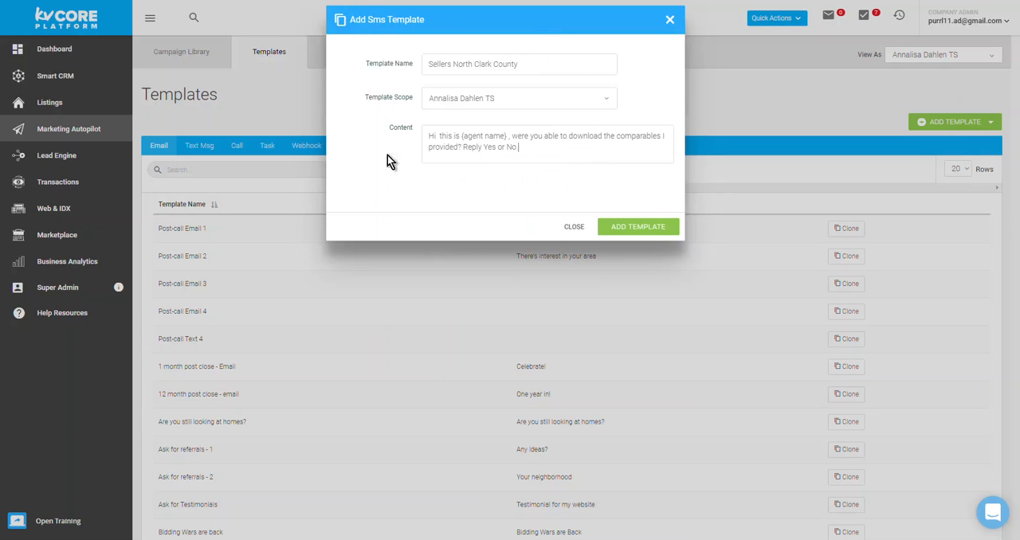
Step: Append "Day 1 Text" to the SMS template's name and add the template to the library
{"action": "left_click", "coordinate": [593, 60]}
{"action": "type", "text": "Day 1 Text"}
{"action": "left_click", "coordinate": [657, 231]}
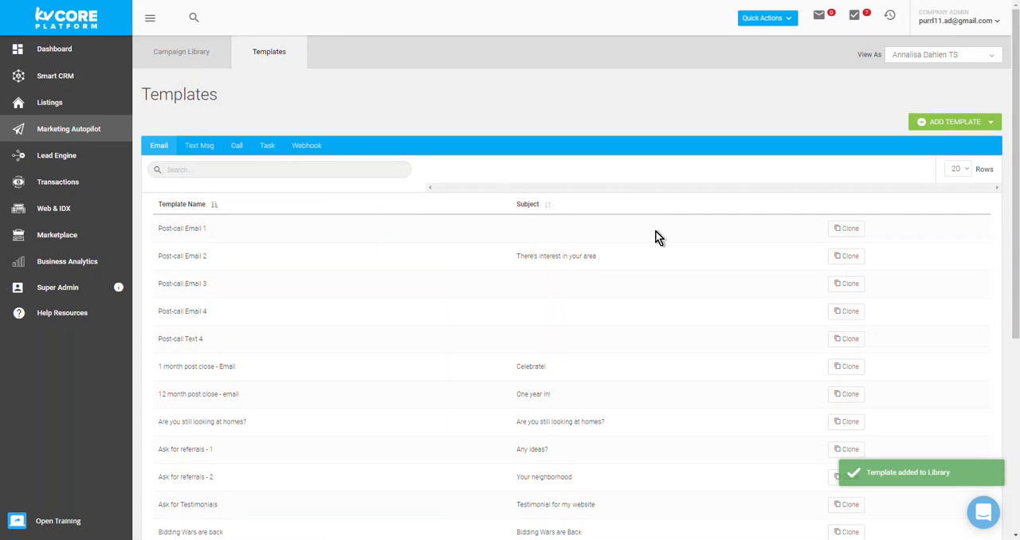
Step: Search the text message templates for "clark"
{"action": "left_click", "coordinate": [292, 168]}
{"action": "type", "text": "clark"}
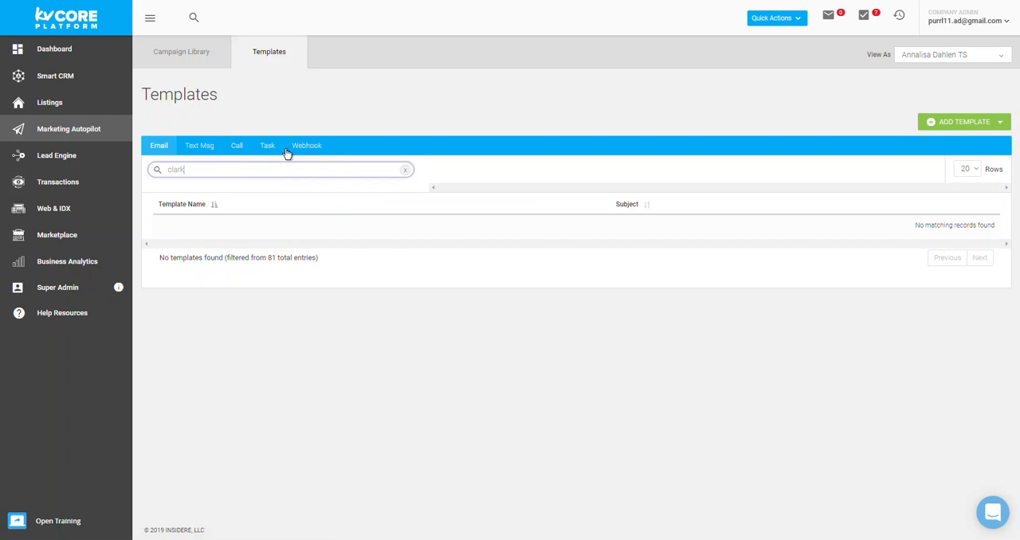
{"action": "left_click", "coordinate": [199, 146]}
{"action": "left_click", "coordinate": [220, 168]}
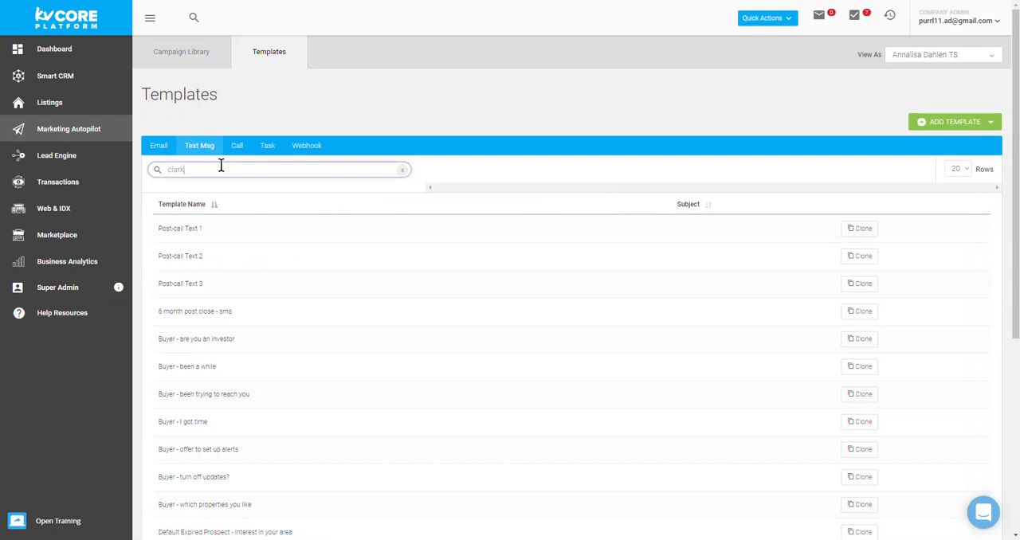
{"action": "key", "text": "Return"}
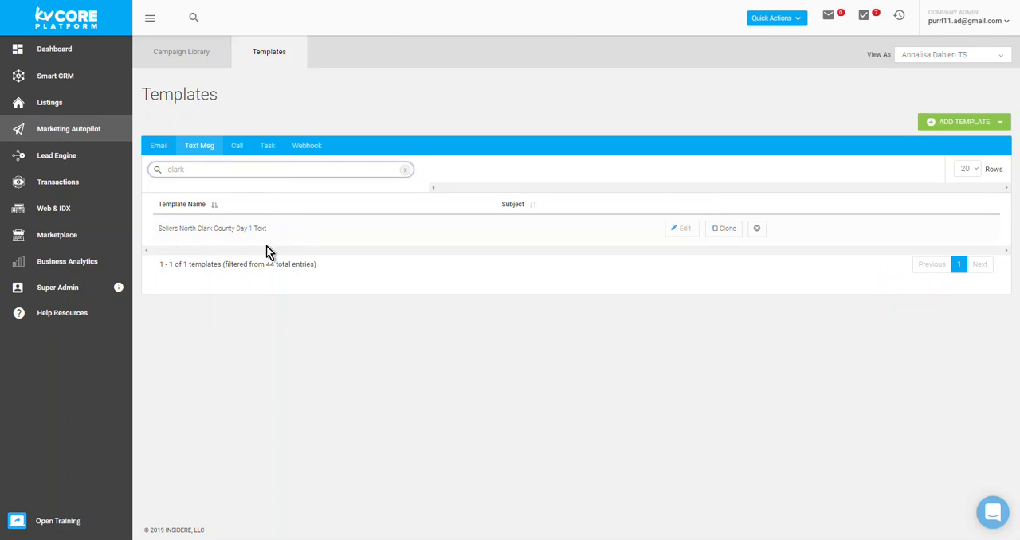
Step: Start a new campaign in the Campaign Library, scoped to the agent whose account is being viewed
{"action": "left_click", "coordinate": [179, 56]}
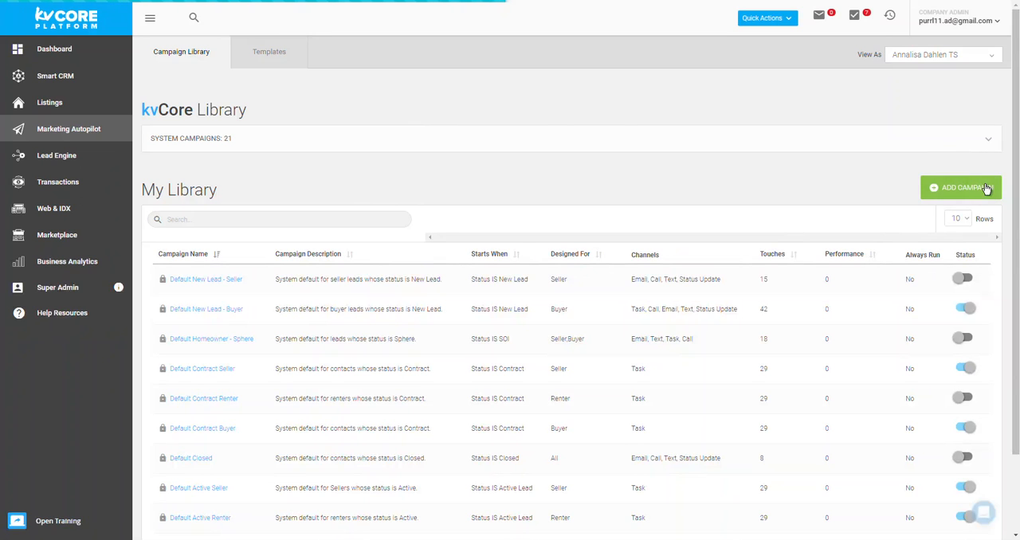
{"action": "left_click", "coordinate": [986, 188]}
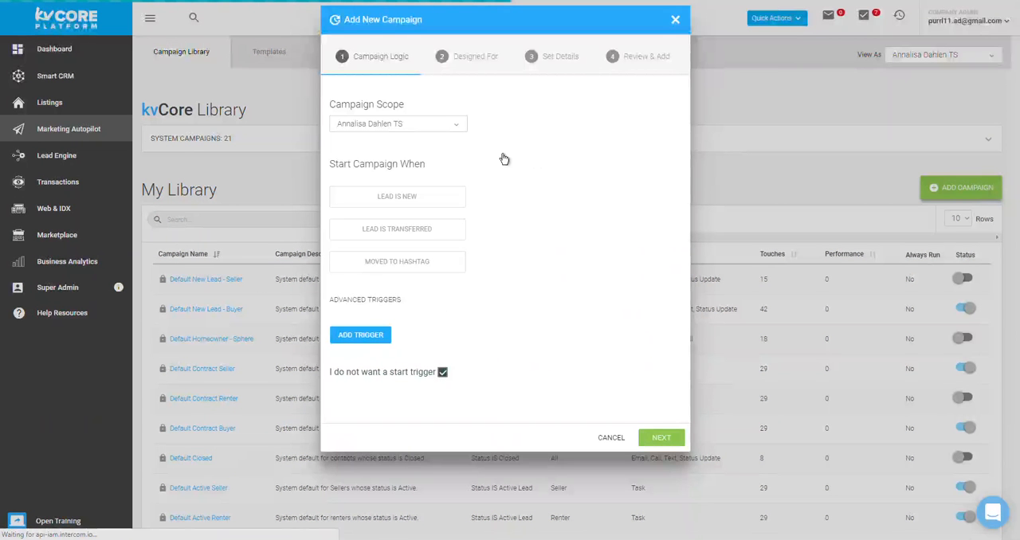
{"action": "left_click", "coordinate": [456, 128]}
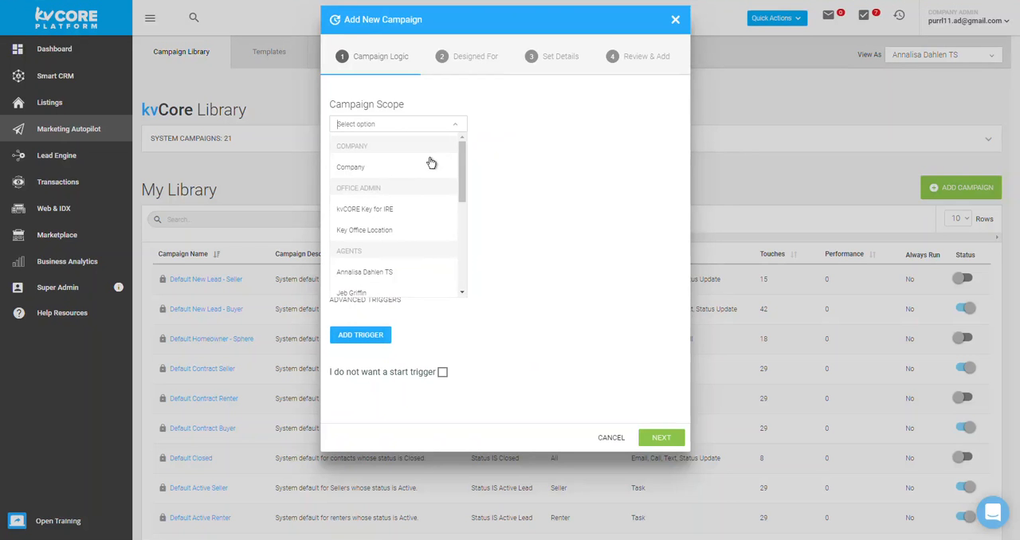
{"action": "left_click", "coordinate": [400, 272]}
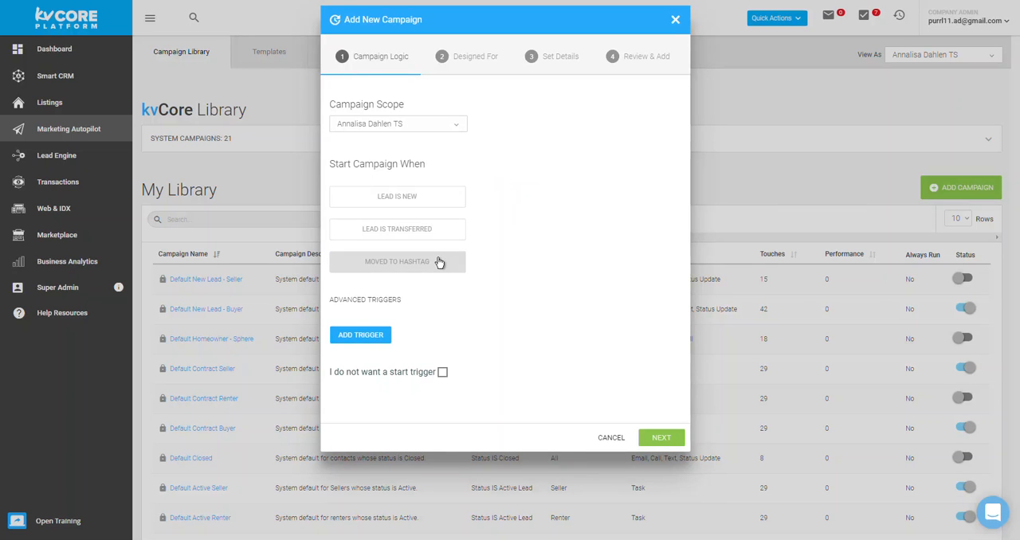
Step: Examine the lead sources offered for starting the campaign when a lead is new
{"action": "left_click", "coordinate": [391, 204]}
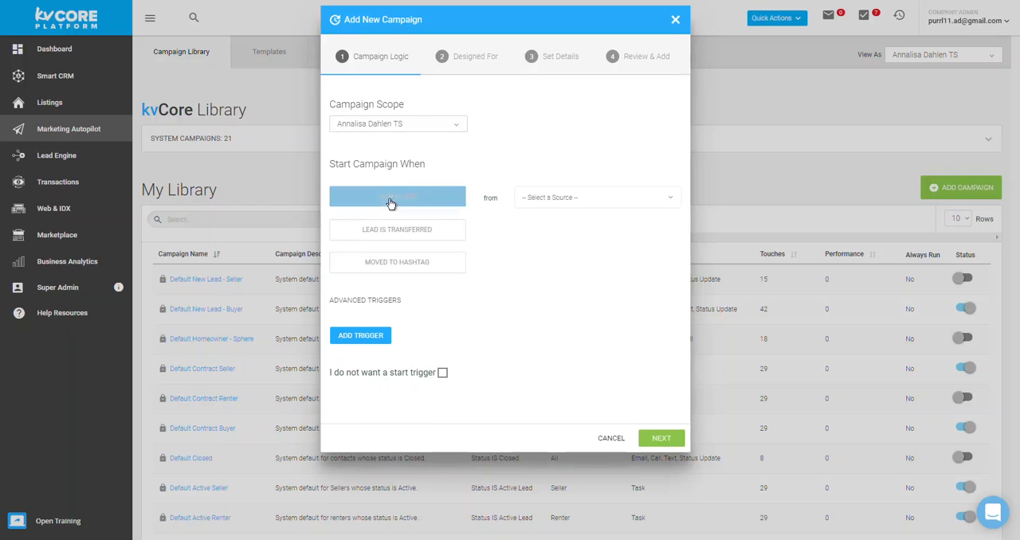
{"action": "left_click", "coordinate": [580, 198]}
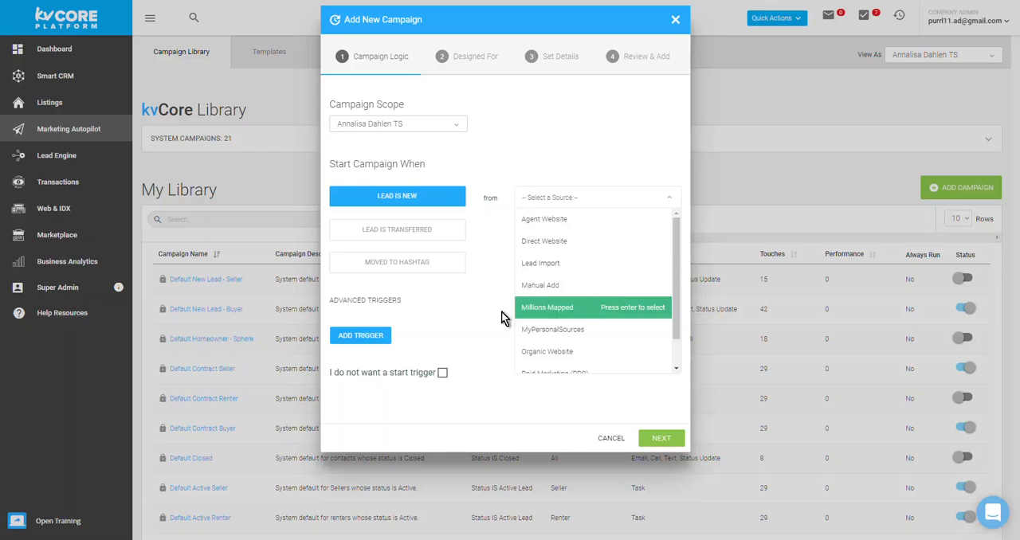
{"action": "left_click_drag", "start_coordinate": [678, 302], "coordinate": [680, 335]}
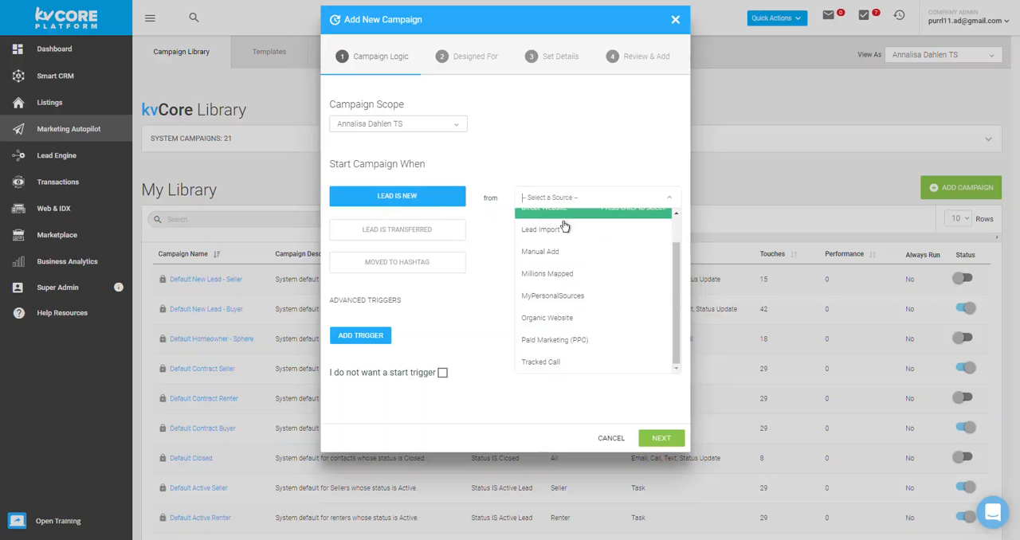
{"action": "left_click", "coordinate": [469, 311]}
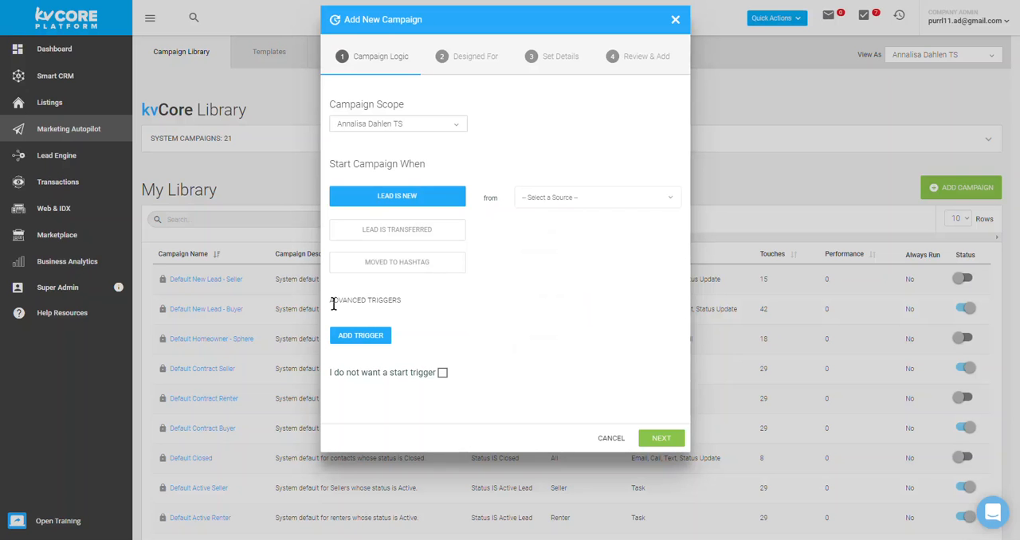
Step: Try an advanced trigger on the Status field and consult the drip slides in the Seller Drip Campaigns presentation in Google Slides
{"action": "left_click_drag", "start_coordinate": [330, 301], "coordinate": [401, 299]}
{"action": "left_click", "coordinate": [369, 336]}
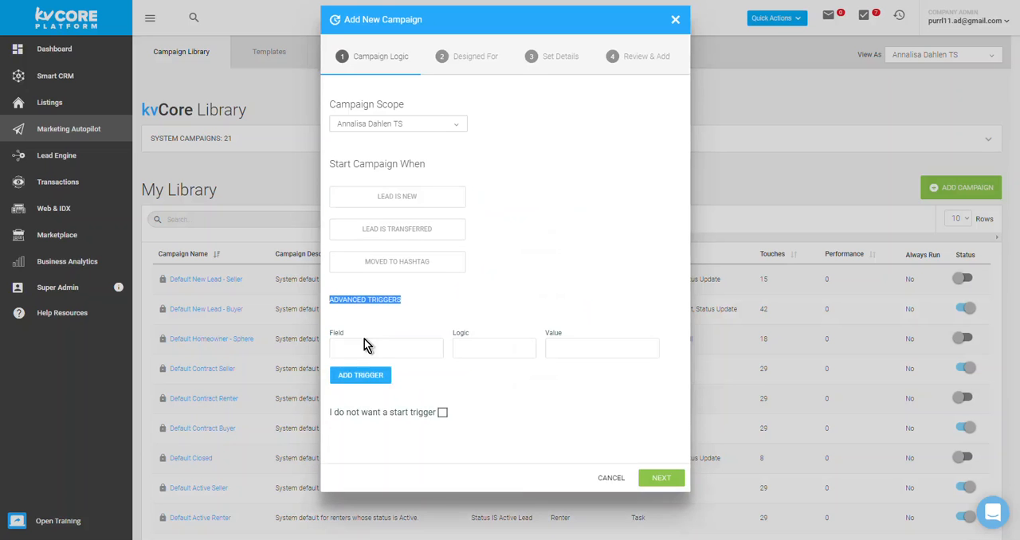
{"action": "left_click", "coordinate": [365, 347]}
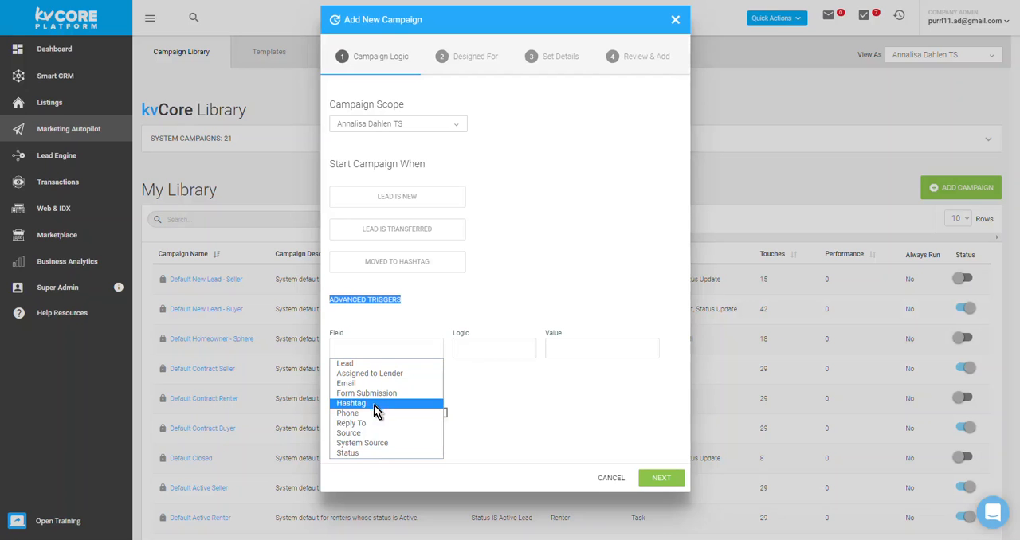
{"action": "left_click", "coordinate": [368, 455]}
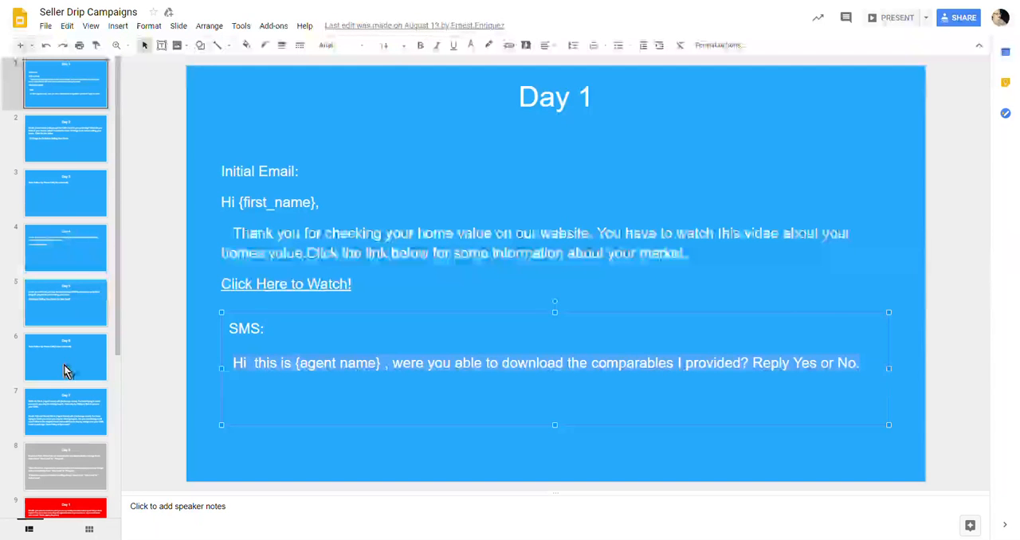
{"action": "left_click", "coordinate": [75, 459]}
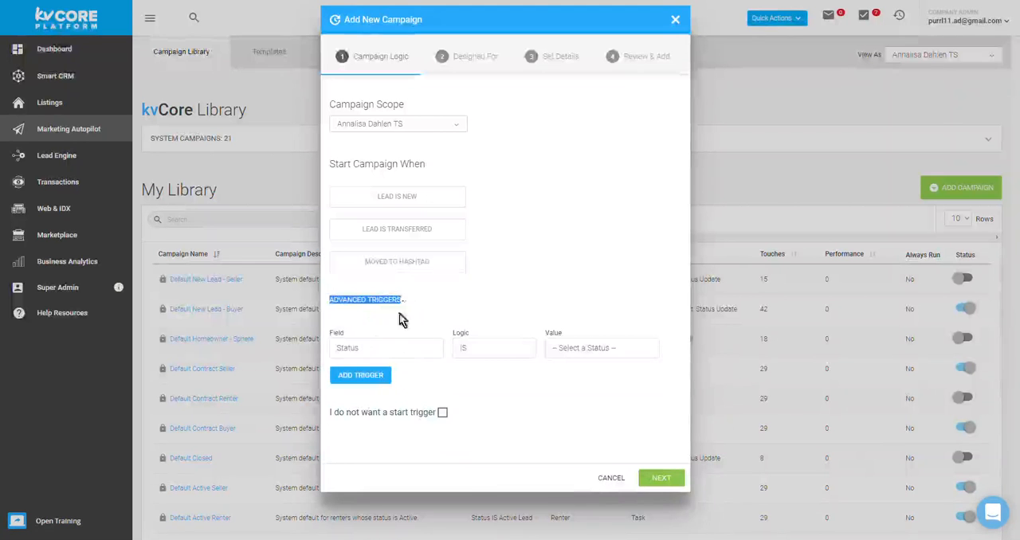
Step: Back in kvCORE, examine the hashtags offered for starting the campaign when a lead is moved to a hashtag
{"action": "left_click", "coordinate": [399, 262]}
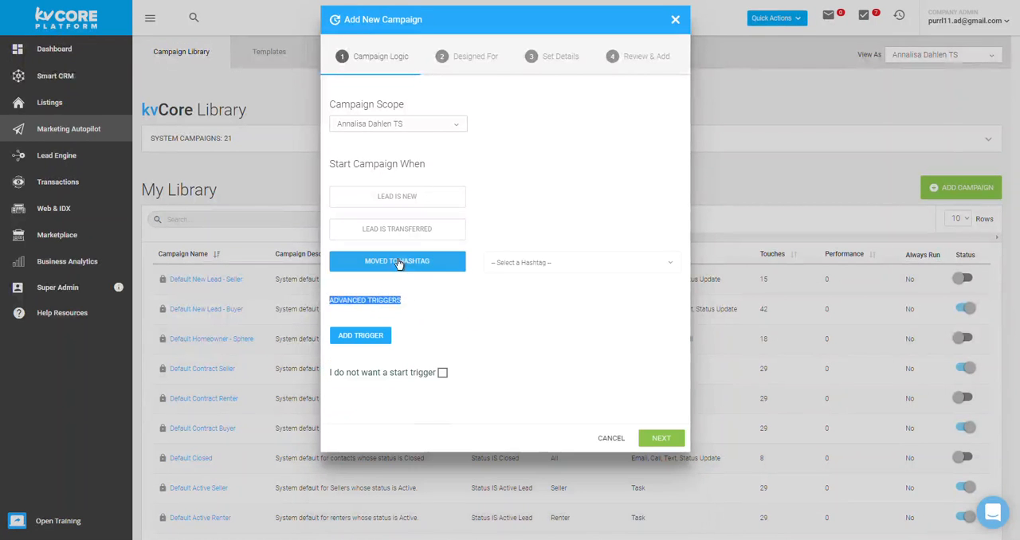
{"action": "left_click", "coordinate": [498, 259]}
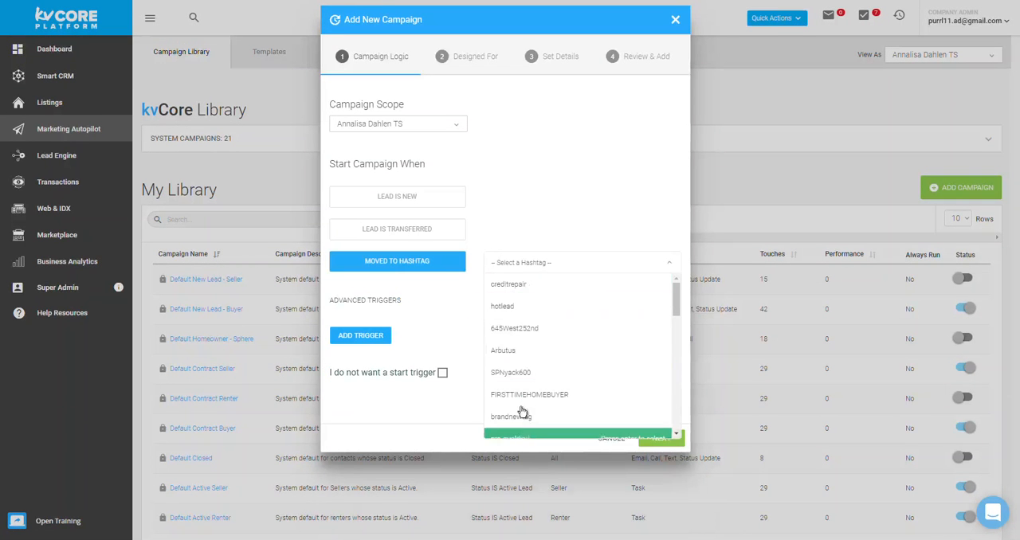
{"action": "scroll", "coordinate": [529, 339], "scroll_direction": "down", "scroll_amount": 5}
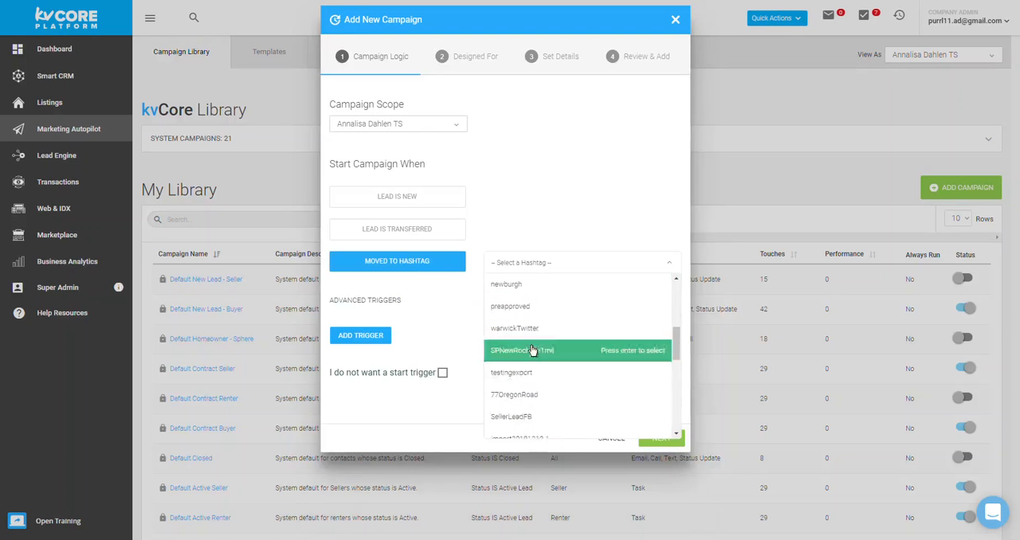
{"action": "left_click", "coordinate": [459, 327]}
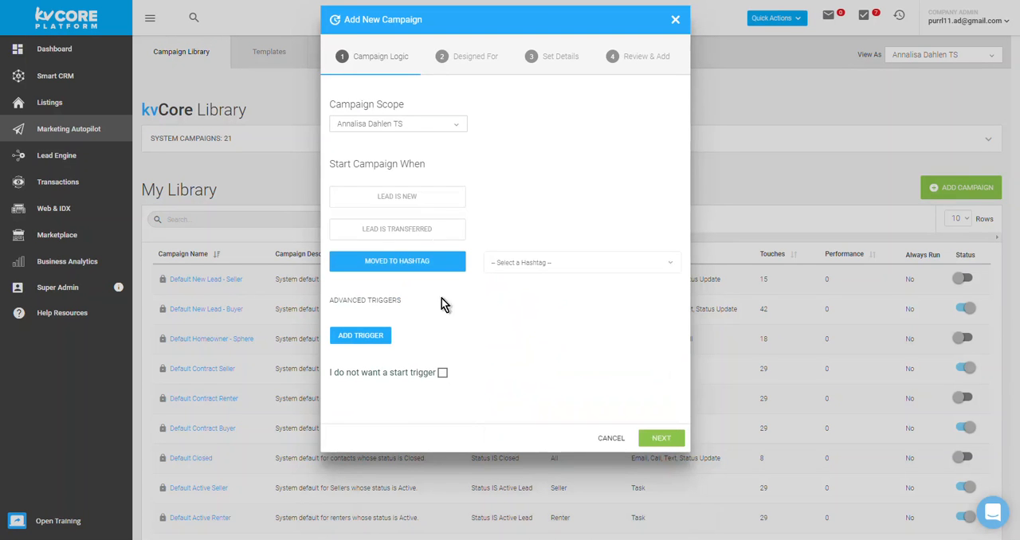
Step: Try starting the campaign when a lead is new from the Agent Website source
{"action": "left_click", "coordinate": [411, 205]}
{"action": "left_click", "coordinate": [544, 198]}
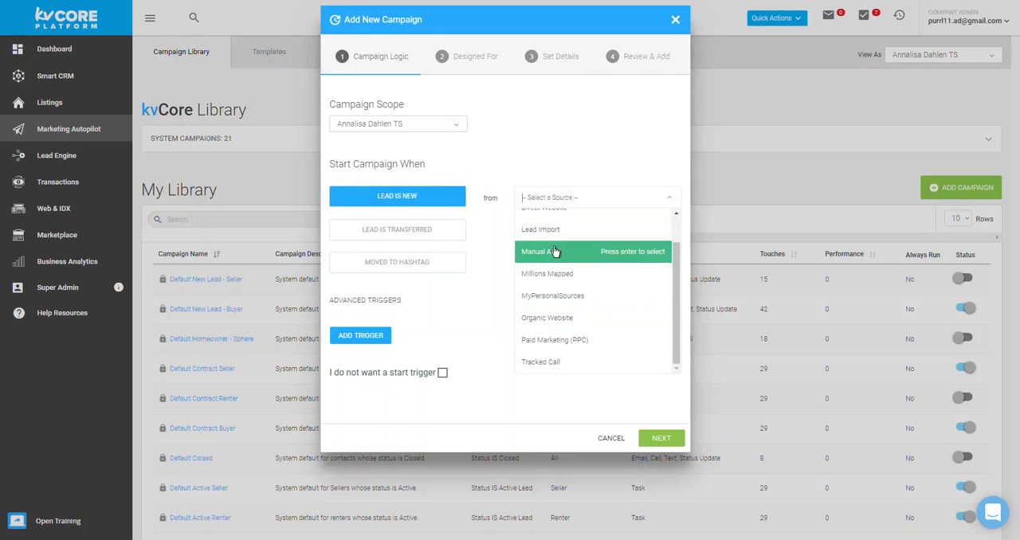
{"action": "scroll", "coordinate": [547, 355], "scroll_direction": "up", "scroll_amount": 2}
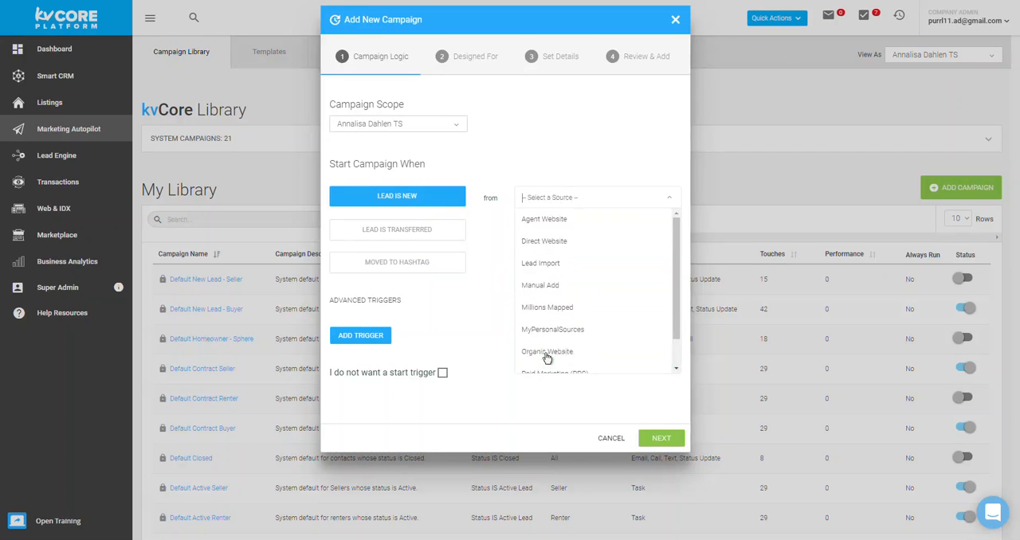
{"action": "left_click", "coordinate": [547, 220]}
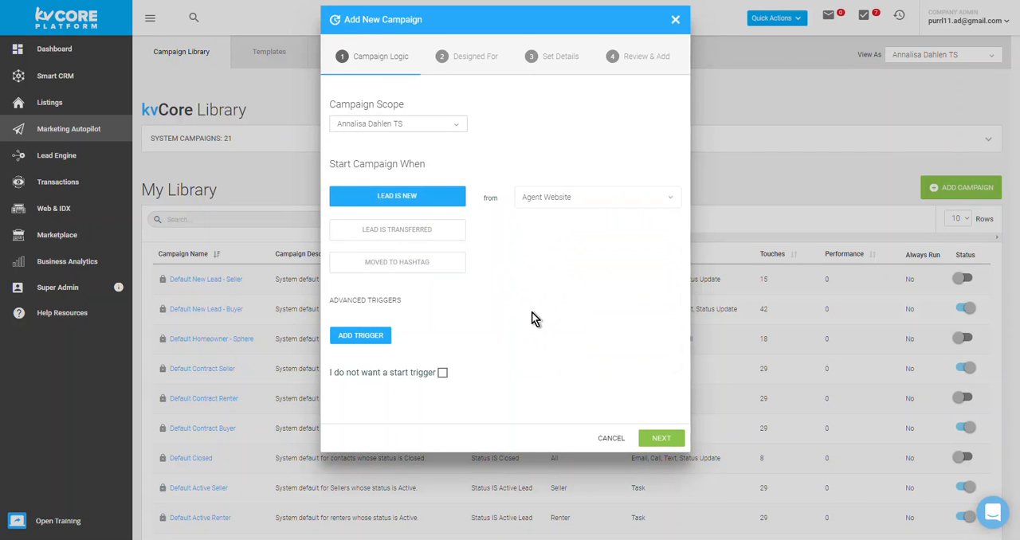
Step: Try advanced triggers for Assigned to Lender IS UPDATED and Email IS EMPTY, and remove the Email trigger
{"action": "left_click", "coordinate": [363, 336]}
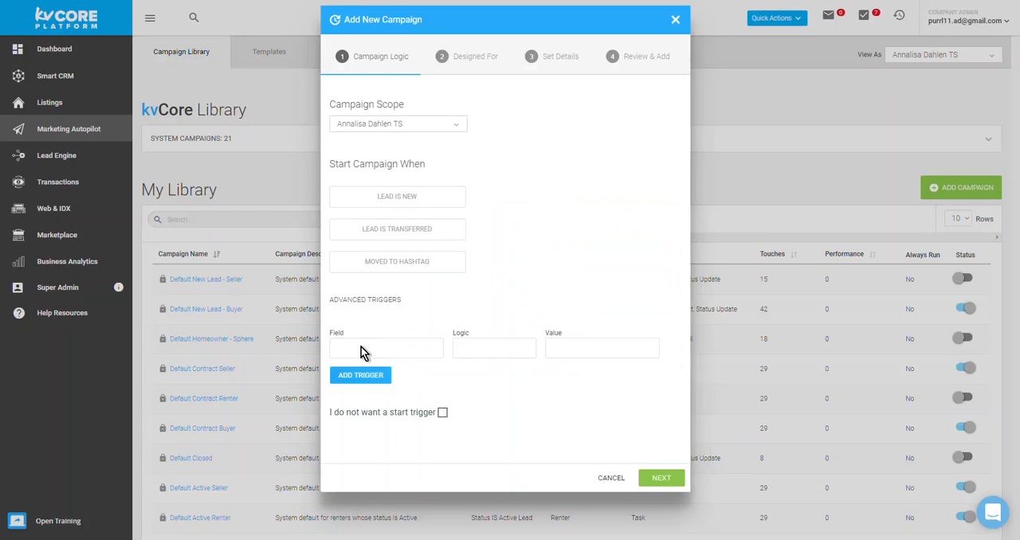
{"action": "left_click", "coordinate": [360, 351]}
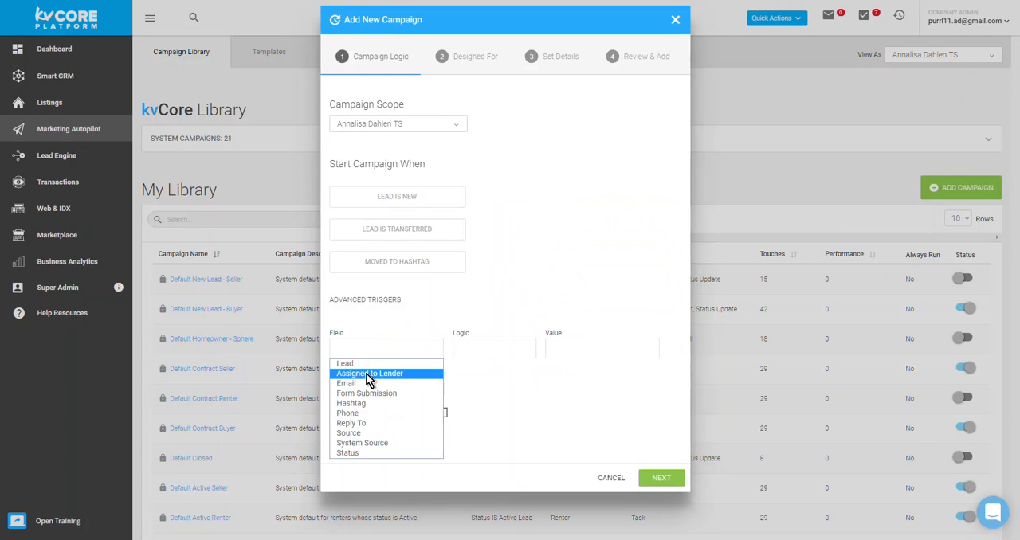
{"action": "left_click", "coordinate": [369, 374]}
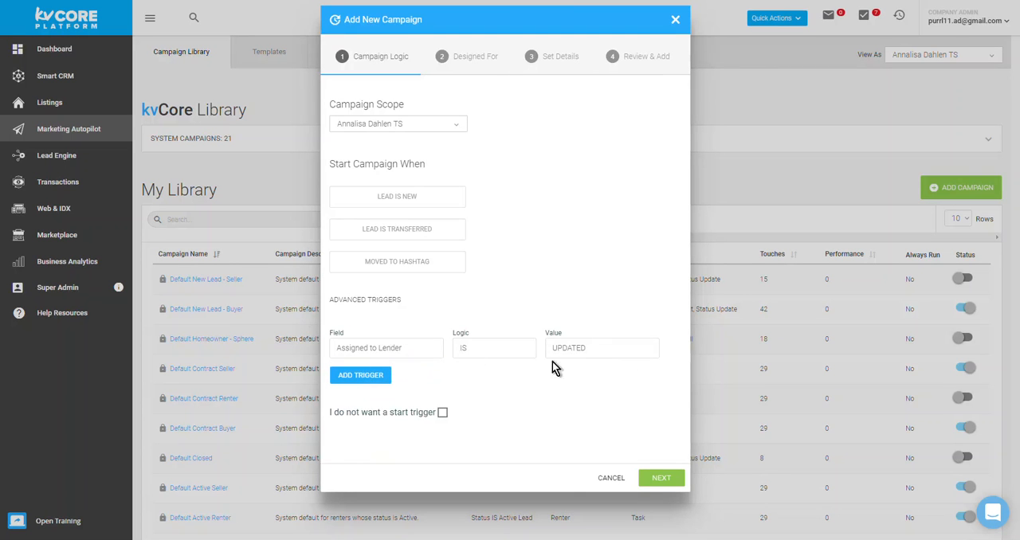
{"action": "left_click", "coordinate": [370, 375]}
{"action": "left_click", "coordinate": [365, 373]}
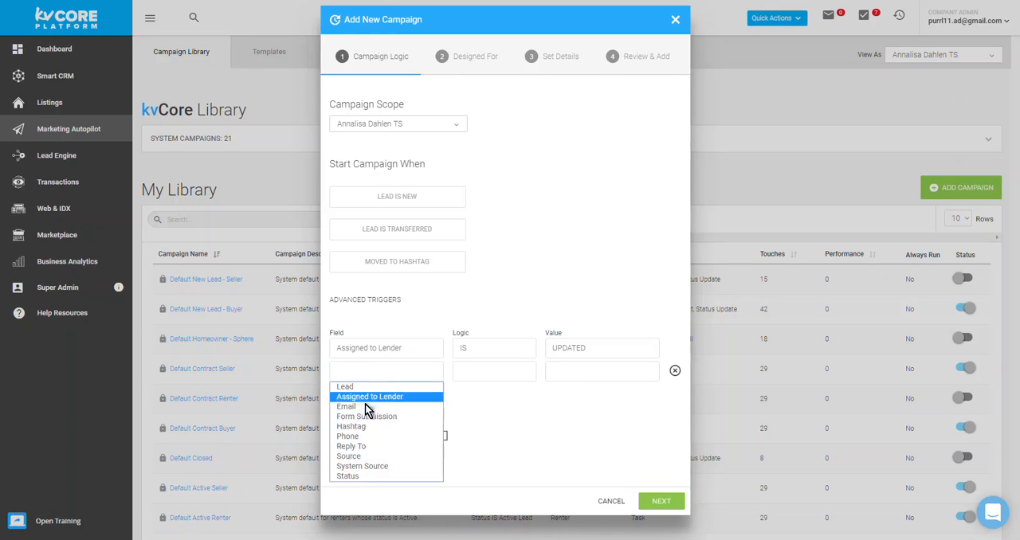
{"action": "left_click", "coordinate": [375, 407]}
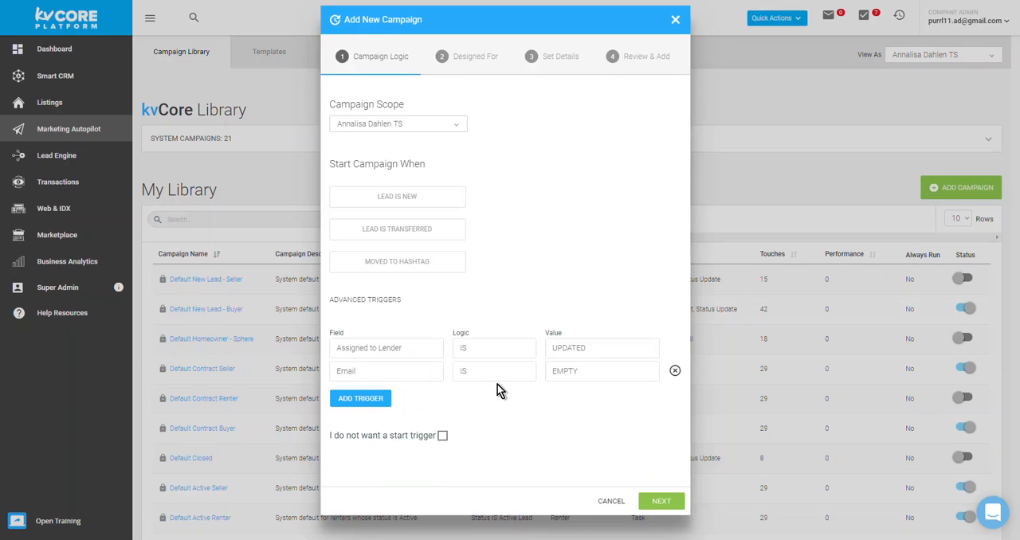
{"action": "left_click", "coordinate": [568, 370]}
{"action": "left_click", "coordinate": [567, 370]}
{"action": "left_click", "coordinate": [675, 372]}
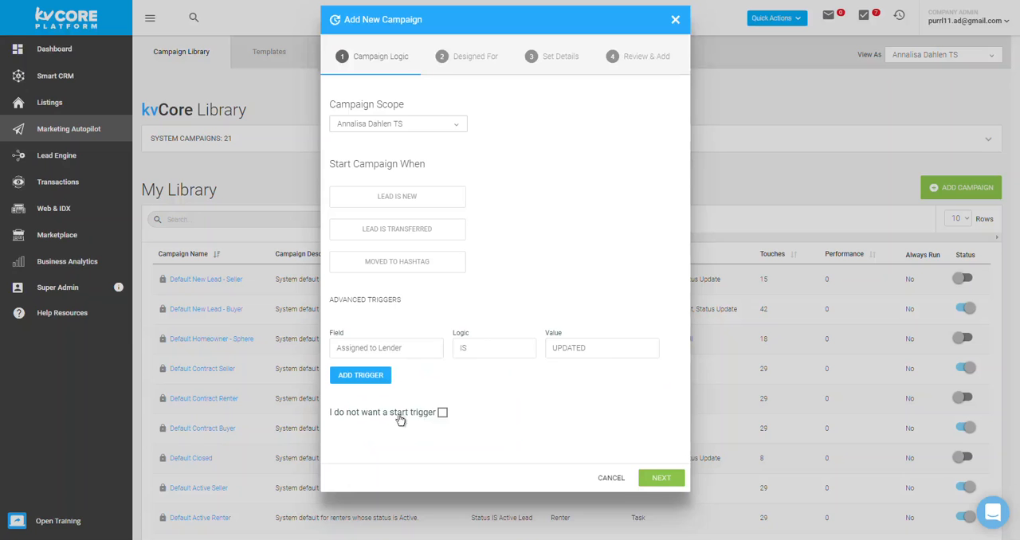
Step: Set the campaign to have no start trigger and design it for sellers
{"action": "left_click", "coordinate": [442, 412]}
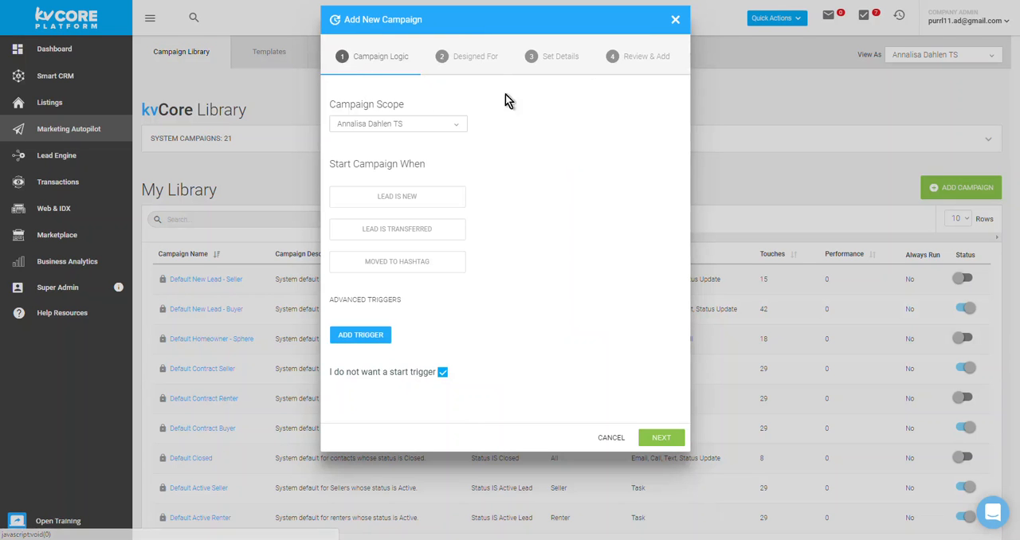
{"action": "left_click", "coordinate": [665, 440]}
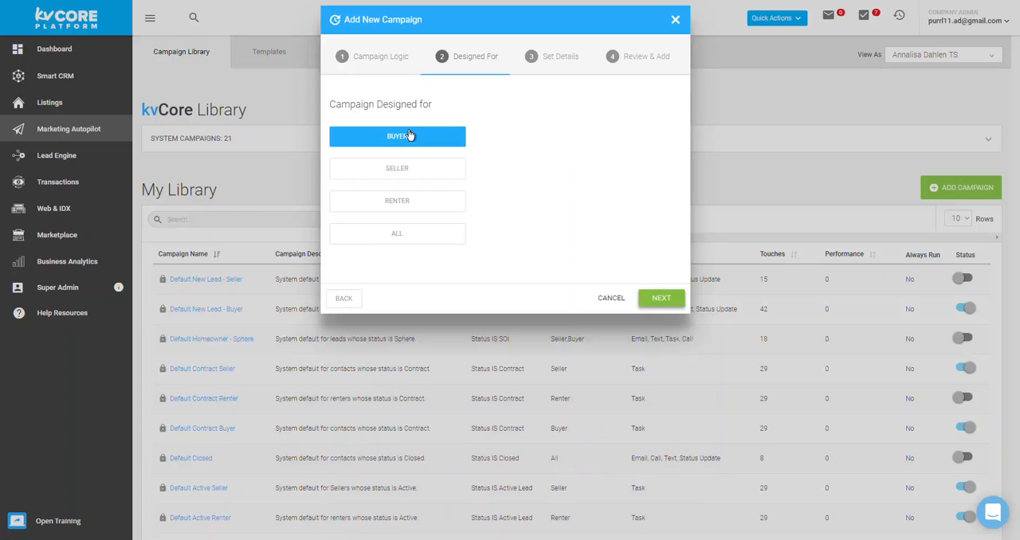
{"action": "left_click", "coordinate": [388, 175]}
{"action": "left_click", "coordinate": [675, 297]}
Step: Name the campaign "North Clark County Sellers"
{"action": "left_click", "coordinate": [494, 128]}
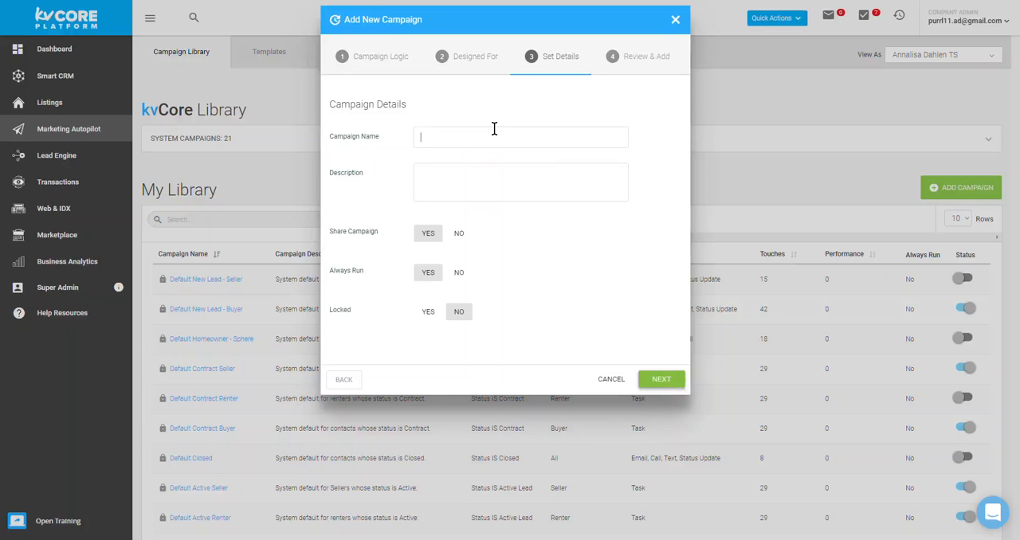
{"action": "type", "text": "Ca"}
{"action": "key", "text": "BackSpace"}
{"action": "key", "text": "BackSpace"}
{"action": "type", "text": "North Clark County "}
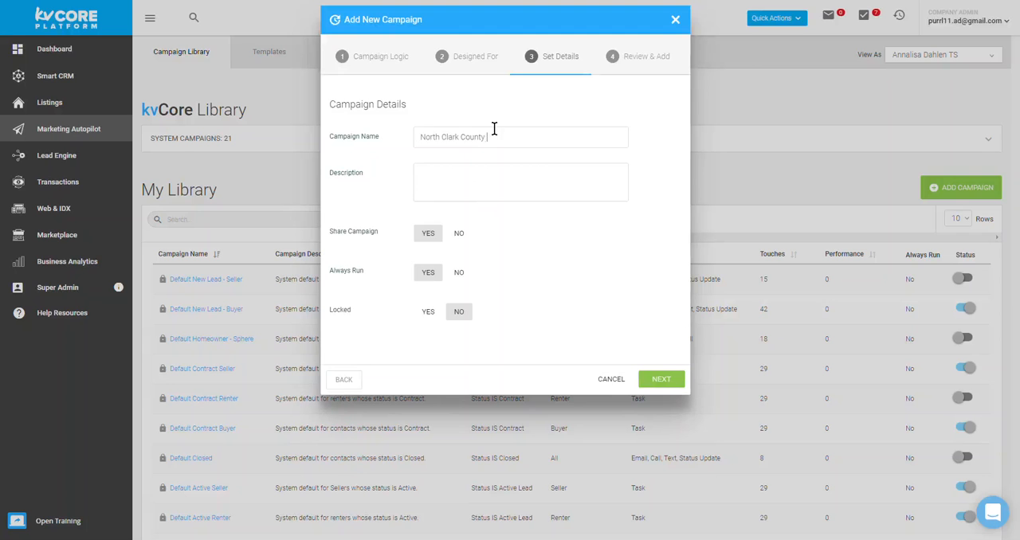
{"action": "type", "text": "Sellers"}
Step: Describe the campaign as "seller drip for North COunty" and proceed to its review summary, checking the campaign name
{"action": "left_click", "coordinate": [507, 184]}
{"action": "type", "text": "seller drip for North COunty"}
{"action": "left_click", "coordinate": [661, 380]}
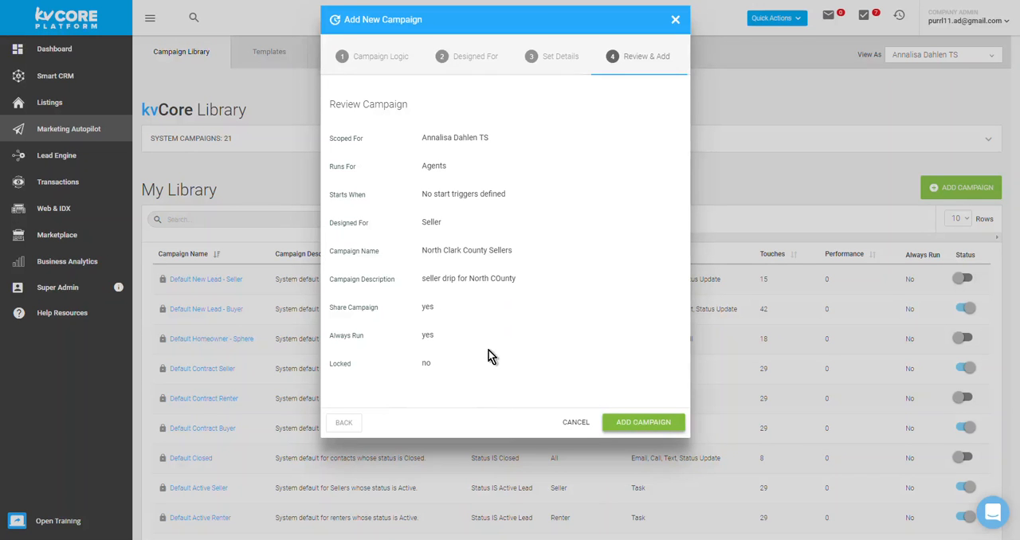
{"action": "left_click_drag", "start_coordinate": [330, 252], "coordinate": [522, 263]}
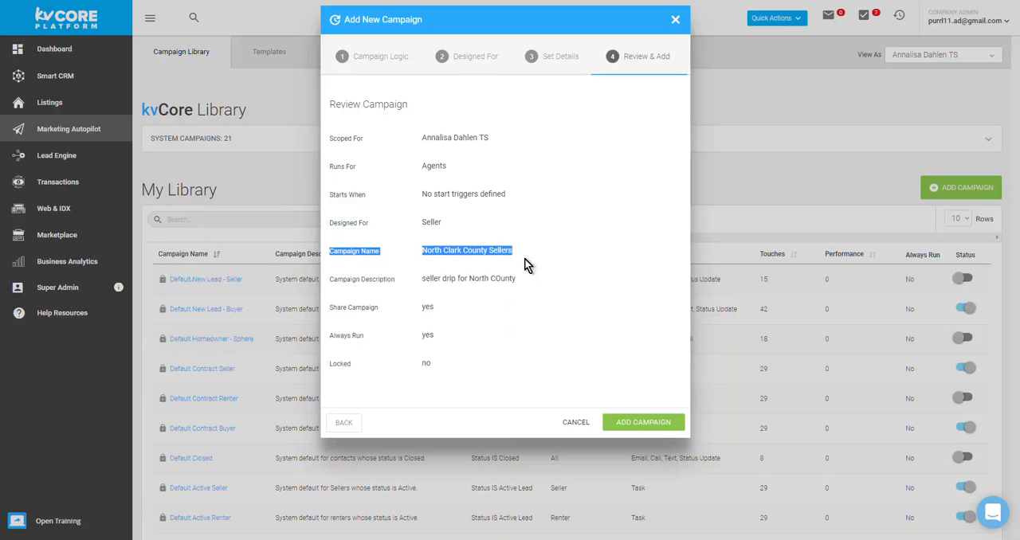
Step: Add the reviewed North Clark County Sellers campaign to the campaign library
{"action": "left_click", "coordinate": [661, 419]}
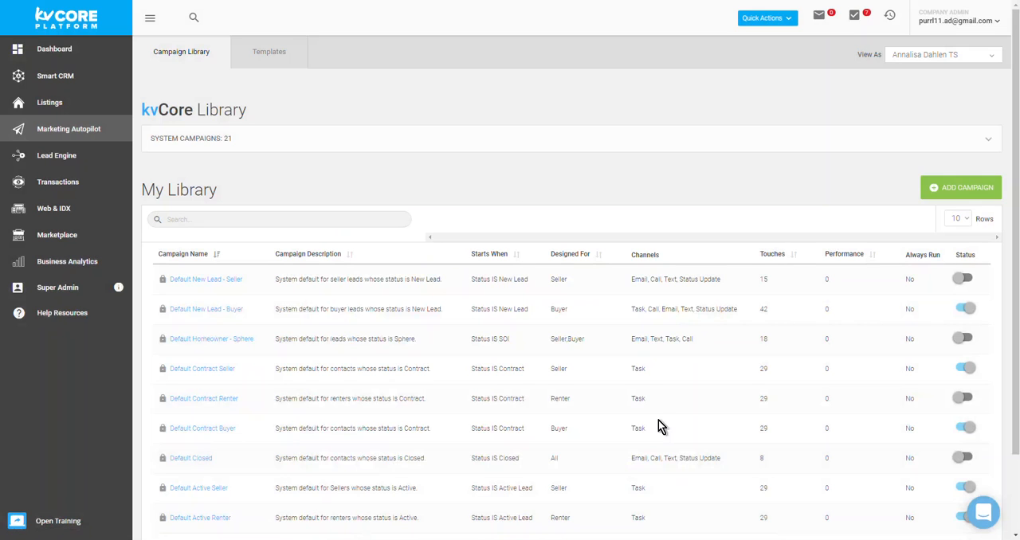
{"action": "left_click", "coordinate": [234, 218]}
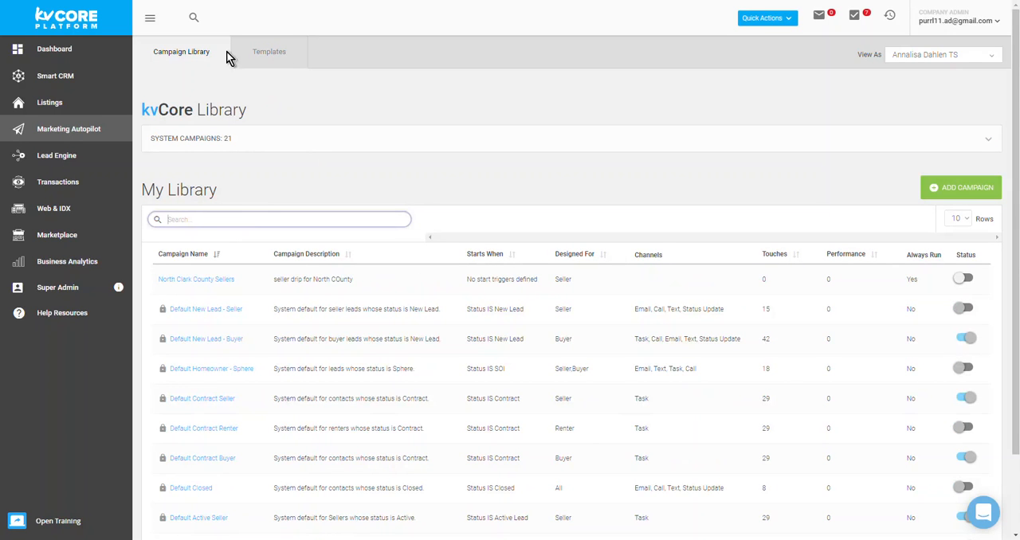
{"action": "right_click", "coordinate": [424, 176]}
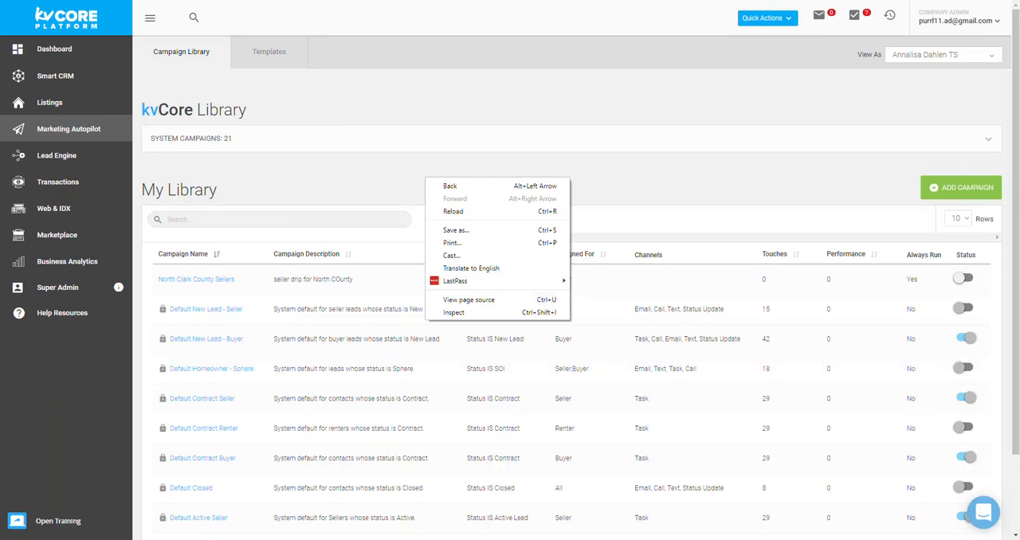
{"action": "left_click", "coordinate": [401, 86]}
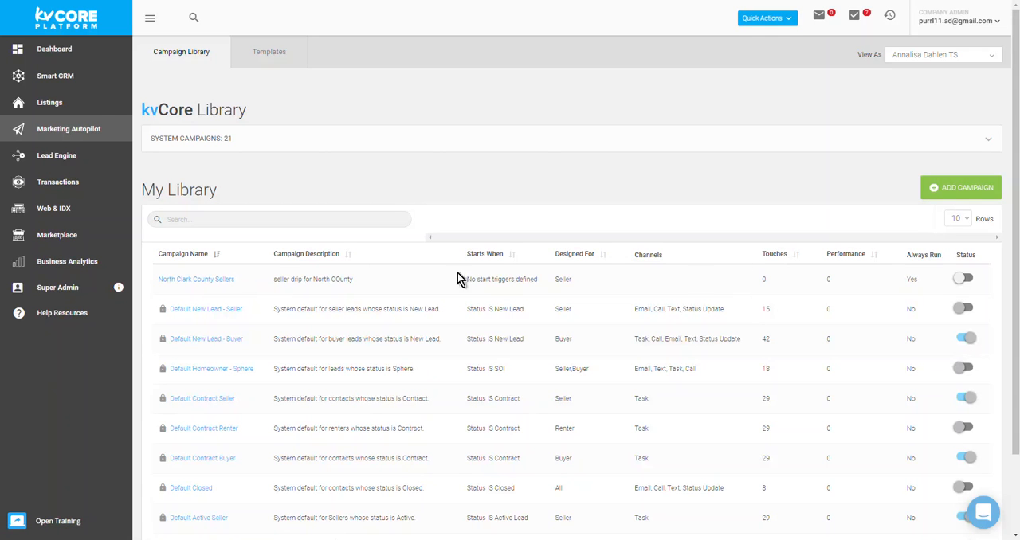
Step: Open the North Clark County Sellers campaign and start an SMS action using the template "Sellers North Clark County Day 1 Text"
{"action": "left_click", "coordinate": [183, 287]}
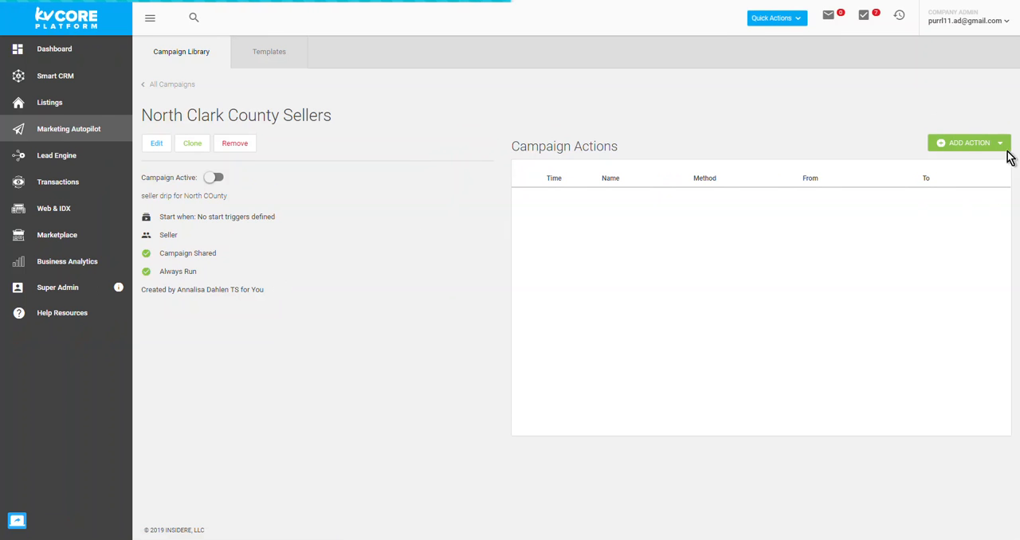
{"action": "left_click", "coordinate": [968, 145]}
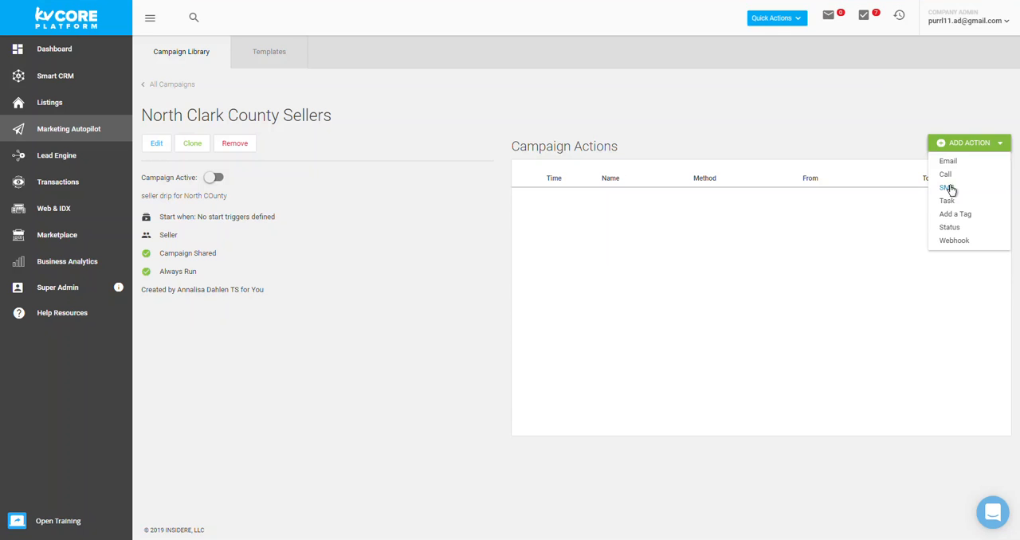
{"action": "left_click", "coordinate": [950, 189]}
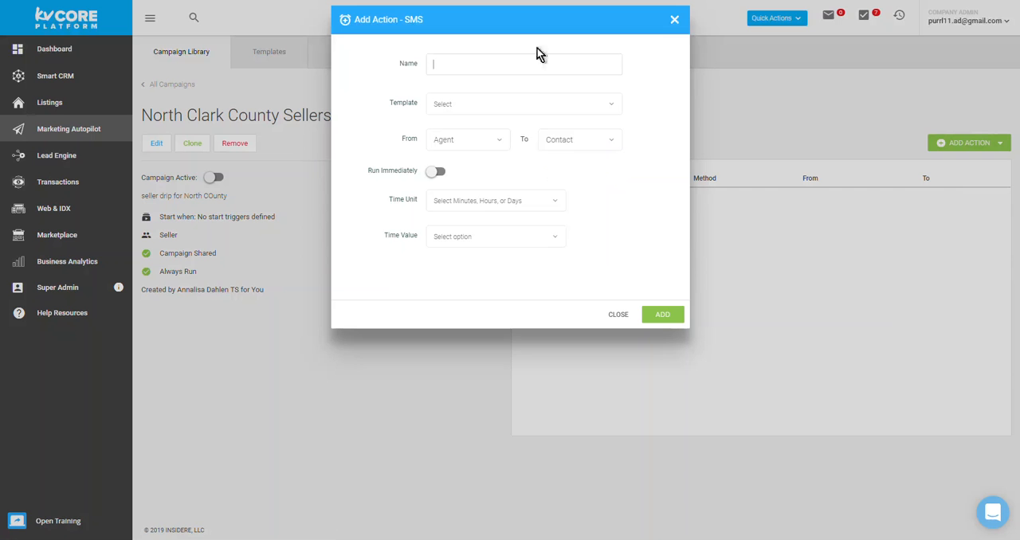
{"action": "left_click", "coordinate": [537, 101]}
{"action": "type", "text": "north"}
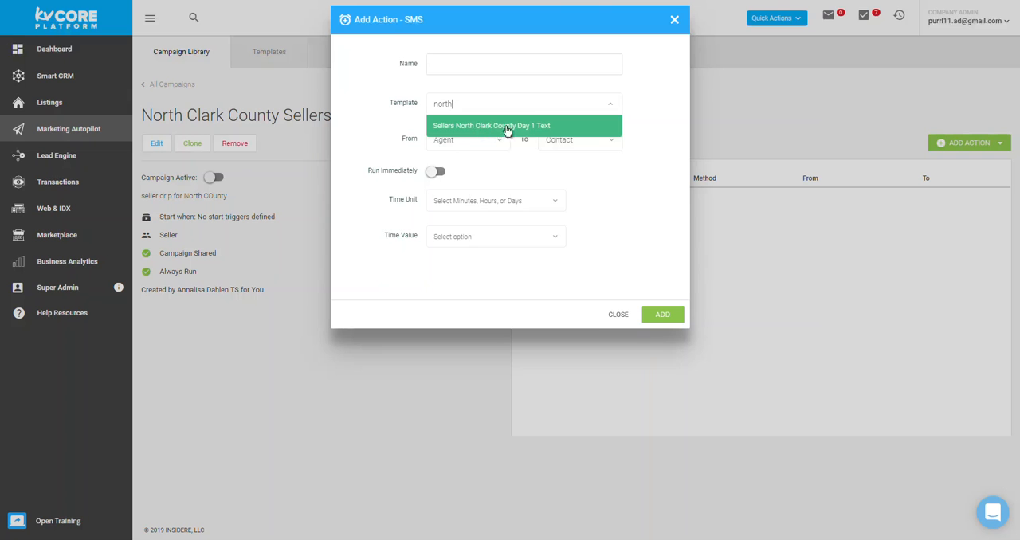
{"action": "left_click", "coordinate": [545, 128]}
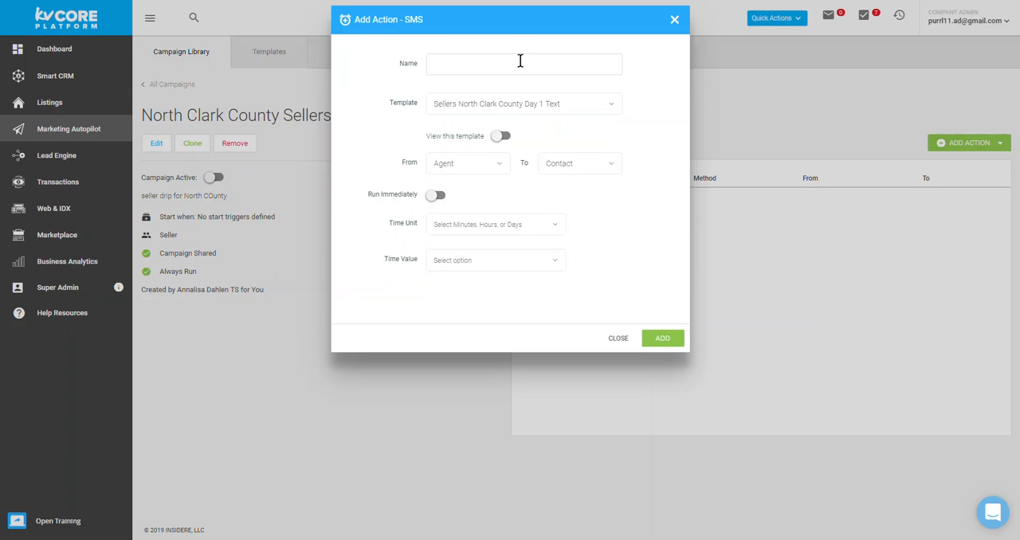
Step: Name the SMS action "Sellers North County Day 1 Text"
{"action": "left_click", "coordinate": [548, 103]}
{"action": "left_click", "coordinate": [474, 69]}
{"action": "type", "text": "Sellers North County Day 1 Text"}
Step: Try delay settings for the SMS action in hours, days and minutes, including 3 hours and 7 minutes
{"action": "left_click", "coordinate": [441, 196]}
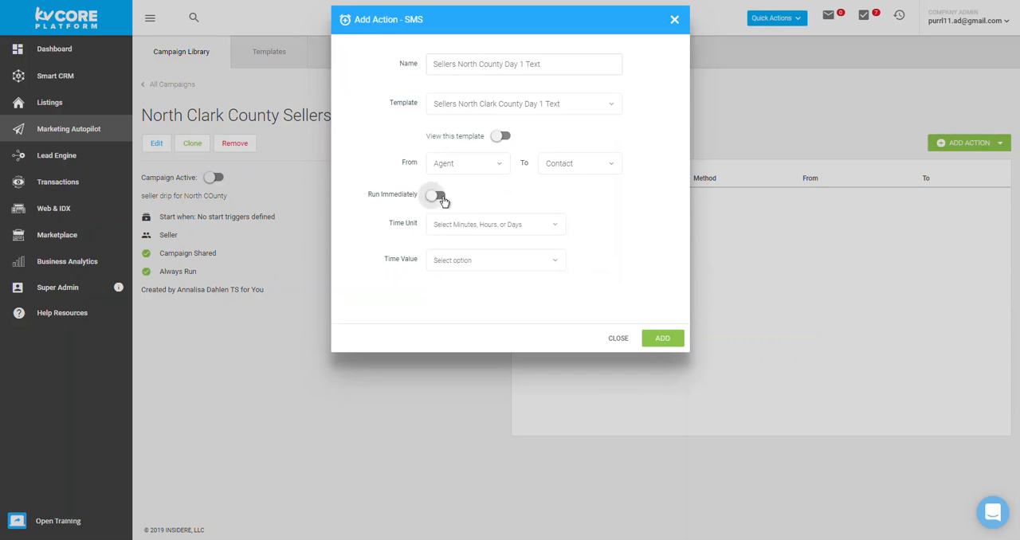
{"action": "left_click", "coordinate": [435, 198]}
{"action": "left_click", "coordinate": [553, 231]}
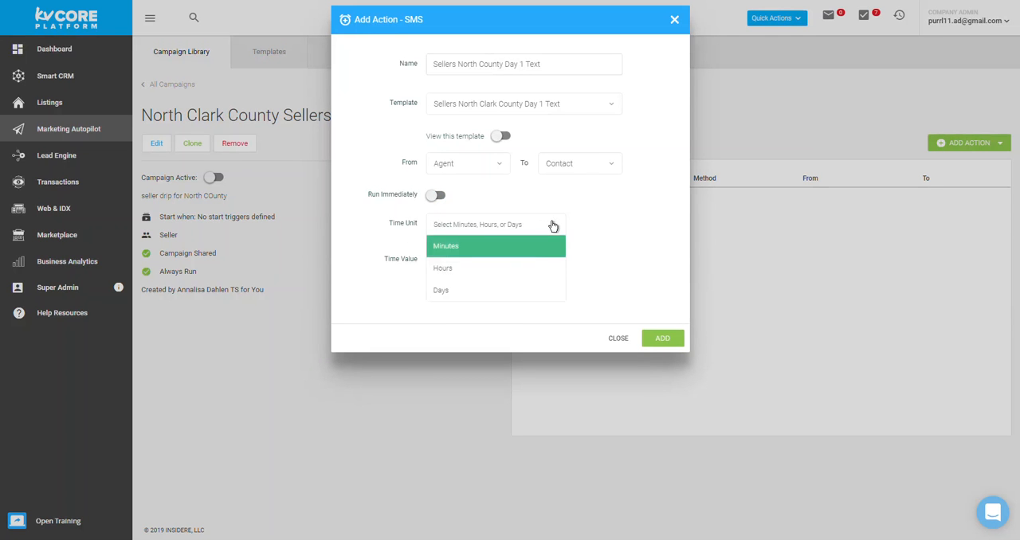
{"action": "left_click", "coordinate": [525, 268]}
{"action": "left_click", "coordinate": [523, 264]}
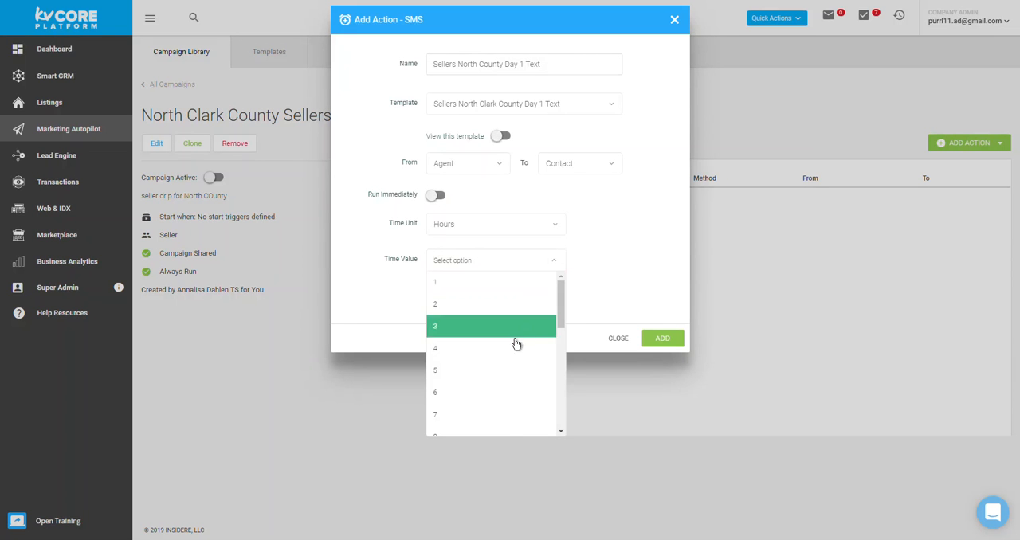
{"action": "left_click", "coordinate": [510, 328]}
{"action": "left_click", "coordinate": [534, 229]}
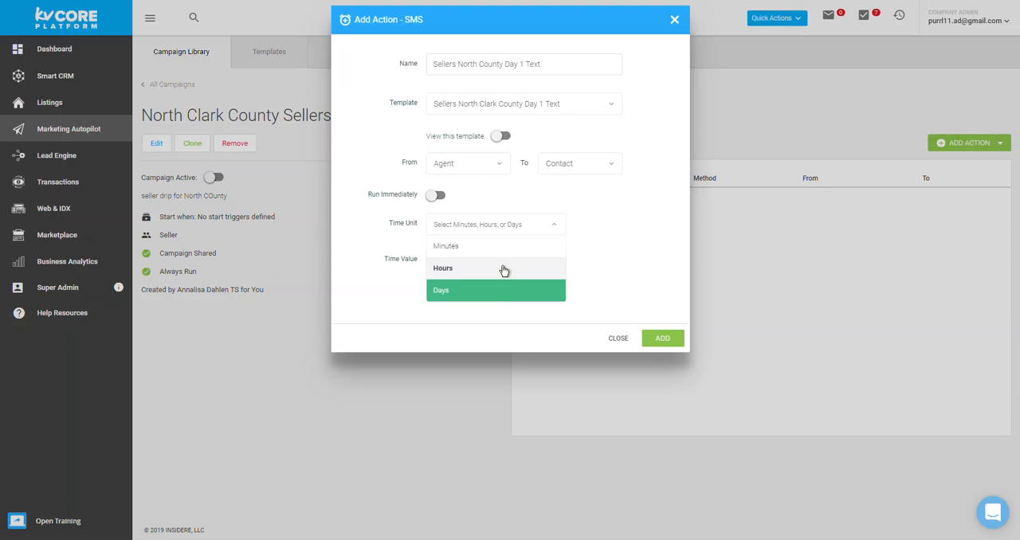
{"action": "left_click", "coordinate": [509, 290]}
{"action": "left_click", "coordinate": [503, 225]}
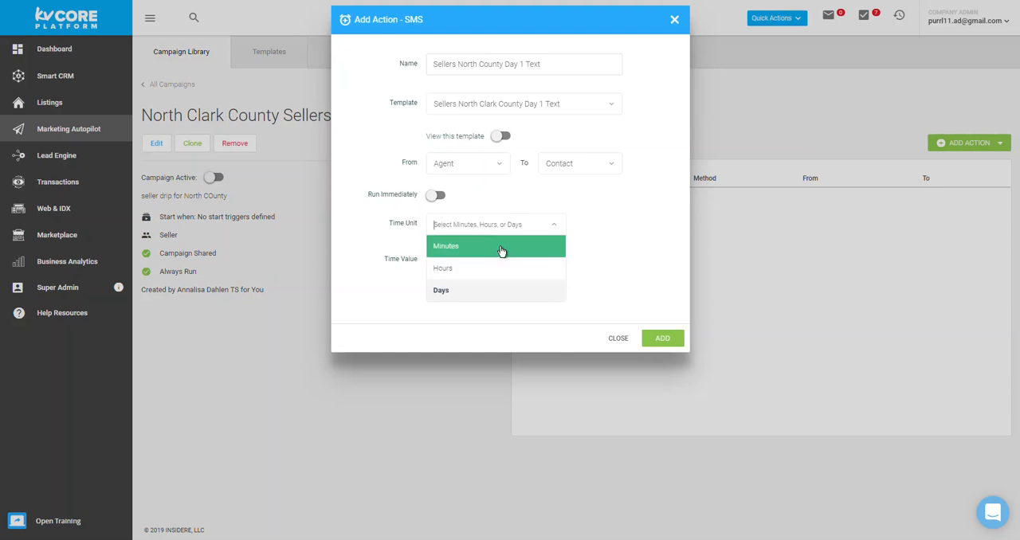
{"action": "left_click", "coordinate": [502, 251]}
{"action": "left_click", "coordinate": [513, 262]}
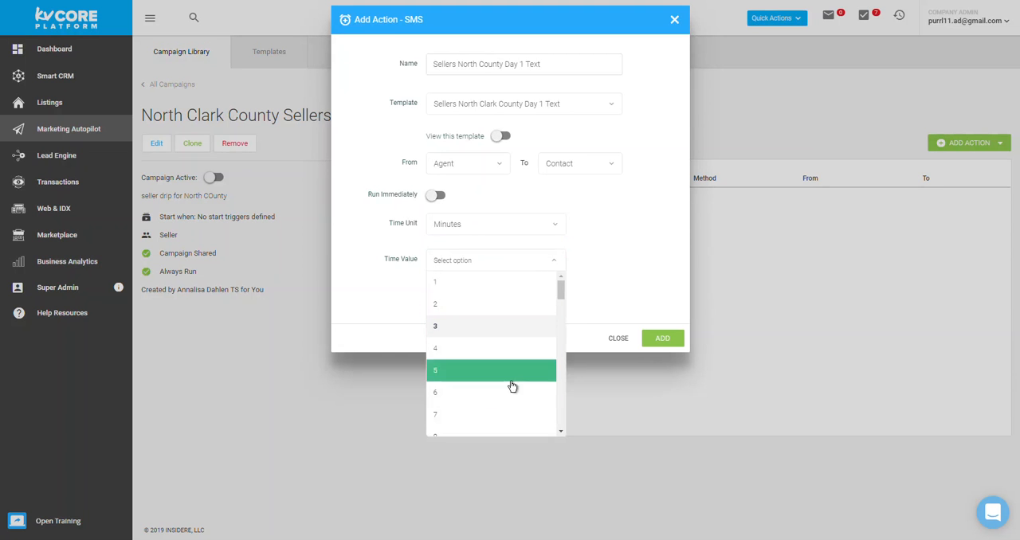
{"action": "left_click", "coordinate": [474, 491]}
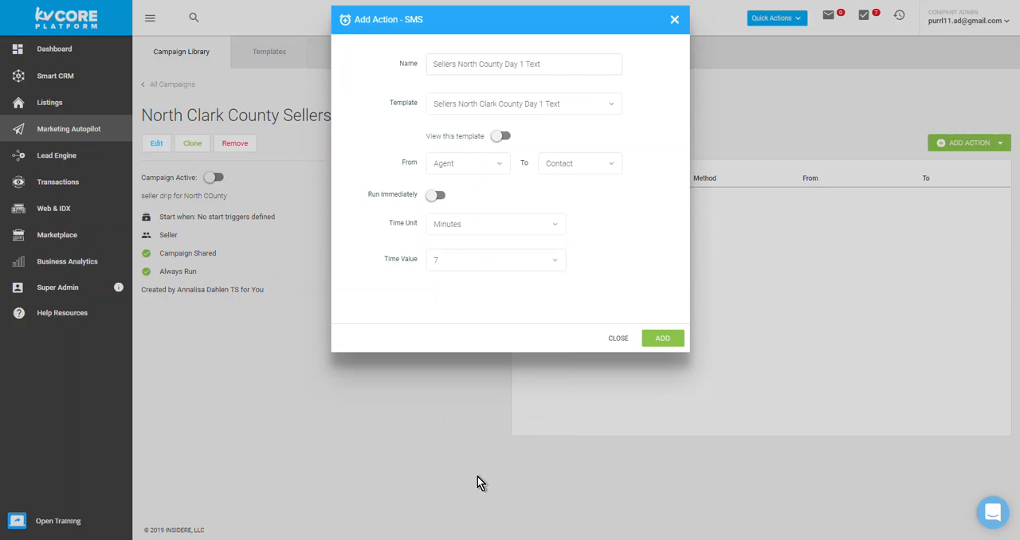
Step: Set the SMS action to run immediately and add it to the campaign
{"action": "left_click", "coordinate": [441, 197]}
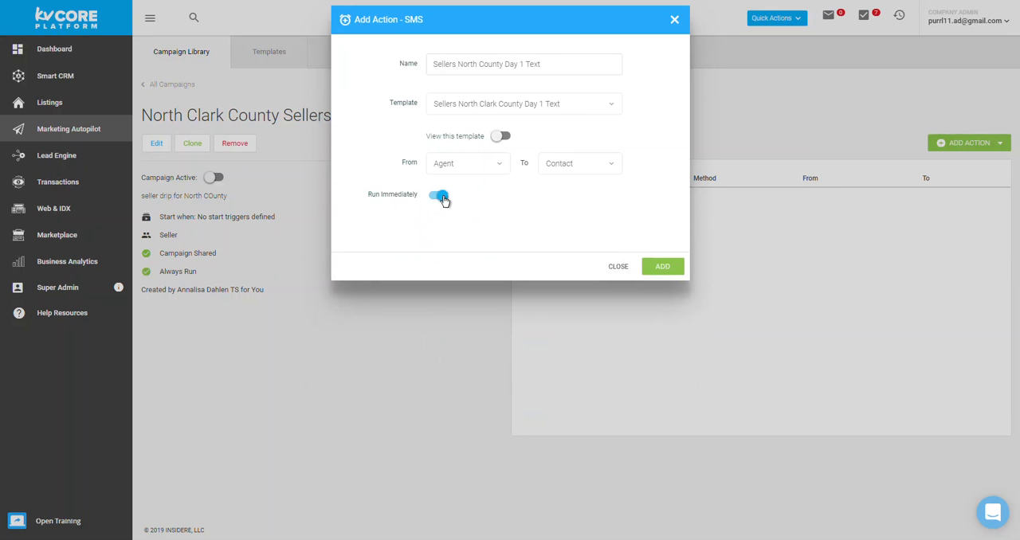
{"action": "left_click", "coordinate": [663, 267]}
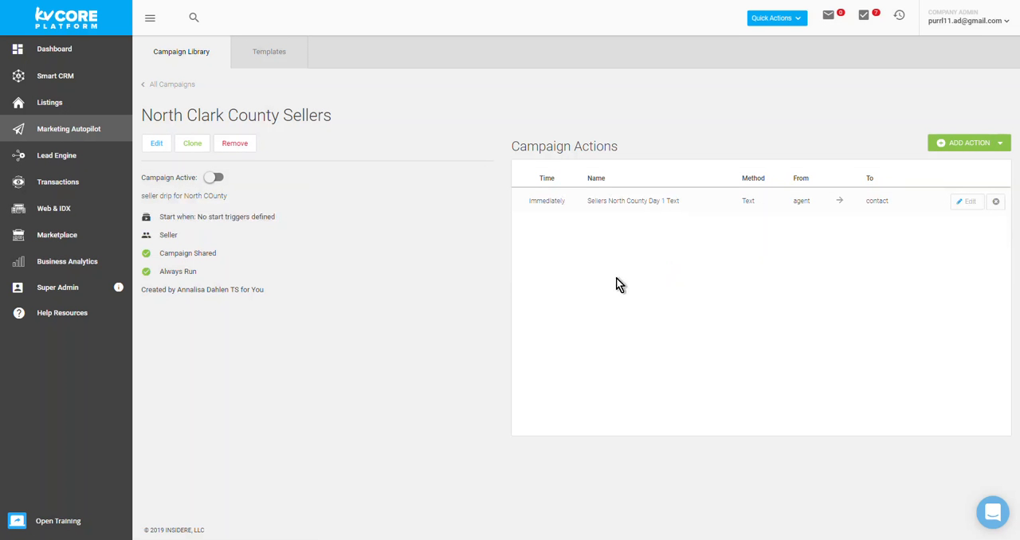
Step: Review the campaign's name, description and settings, and look over the action types that can be added
{"action": "left_click_drag", "start_coordinate": [140, 116], "coordinate": [342, 123]}
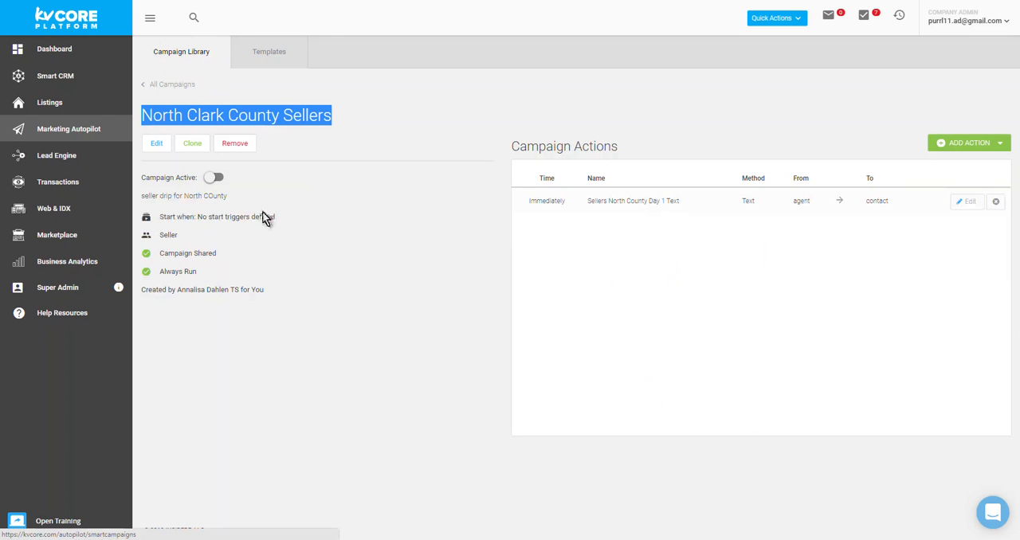
{"action": "left_click_drag", "start_coordinate": [141, 195], "coordinate": [247, 199]}
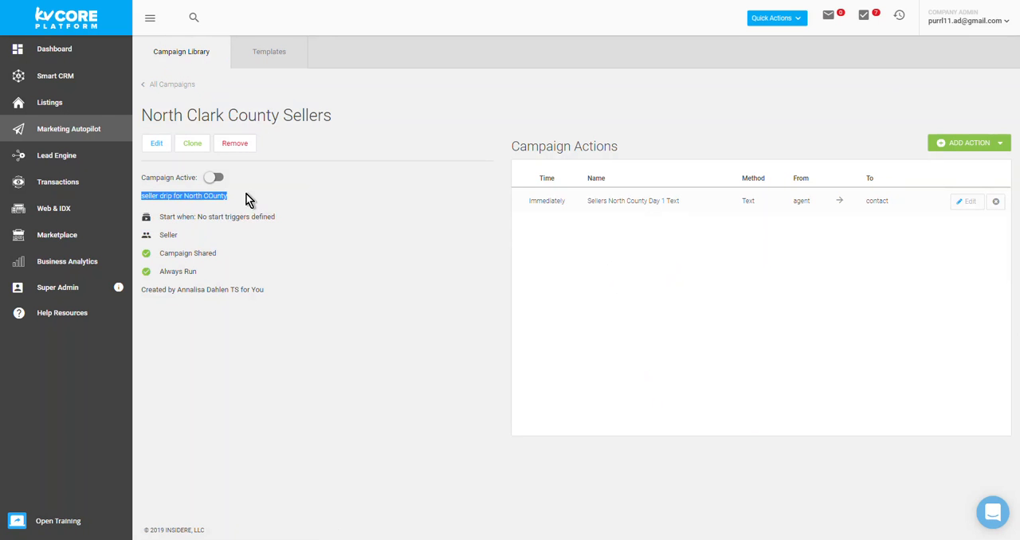
{"action": "left_click", "coordinate": [162, 217]}
{"action": "left_click_drag", "start_coordinate": [162, 217], "coordinate": [291, 290]}
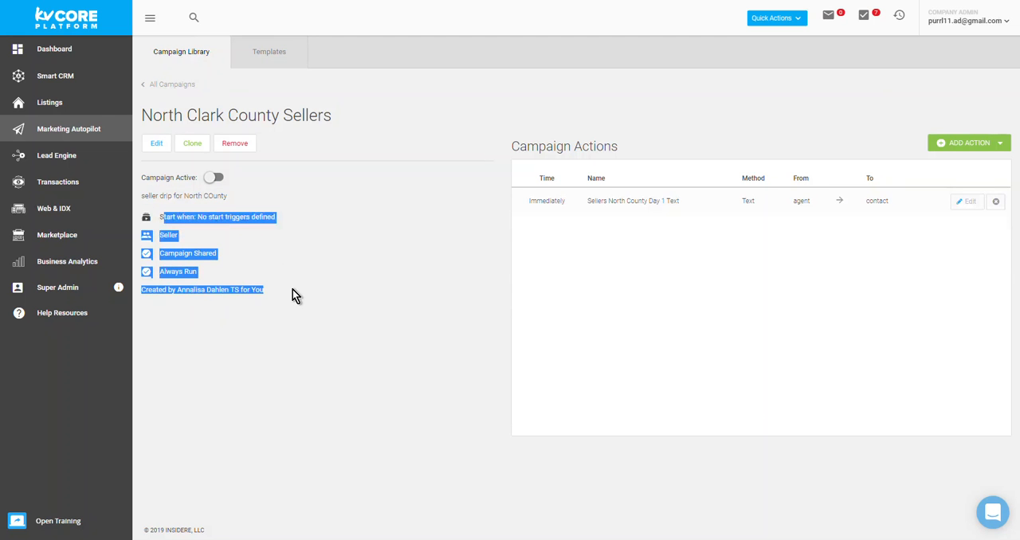
{"action": "left_click", "coordinate": [293, 289]}
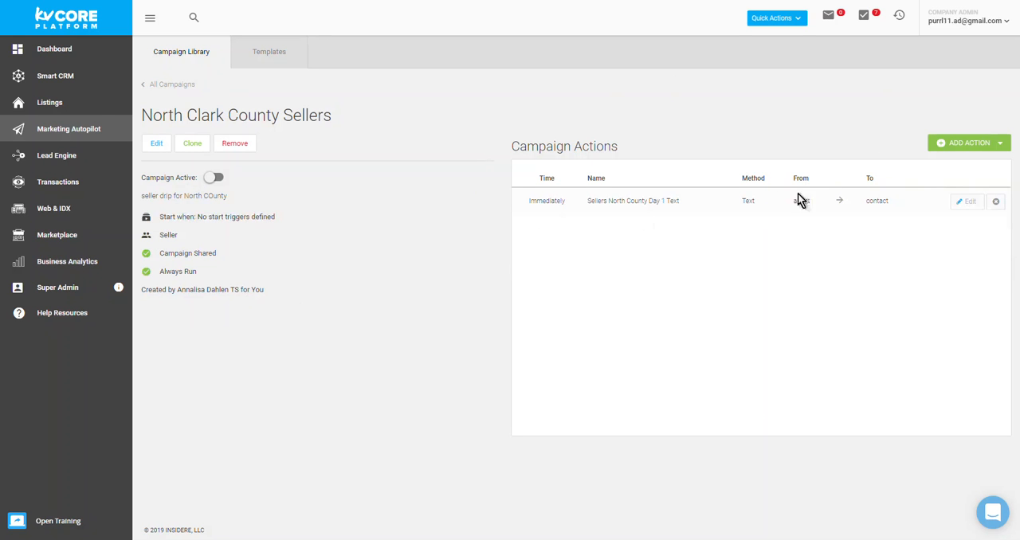
{"action": "left_click", "coordinate": [1001, 143]}
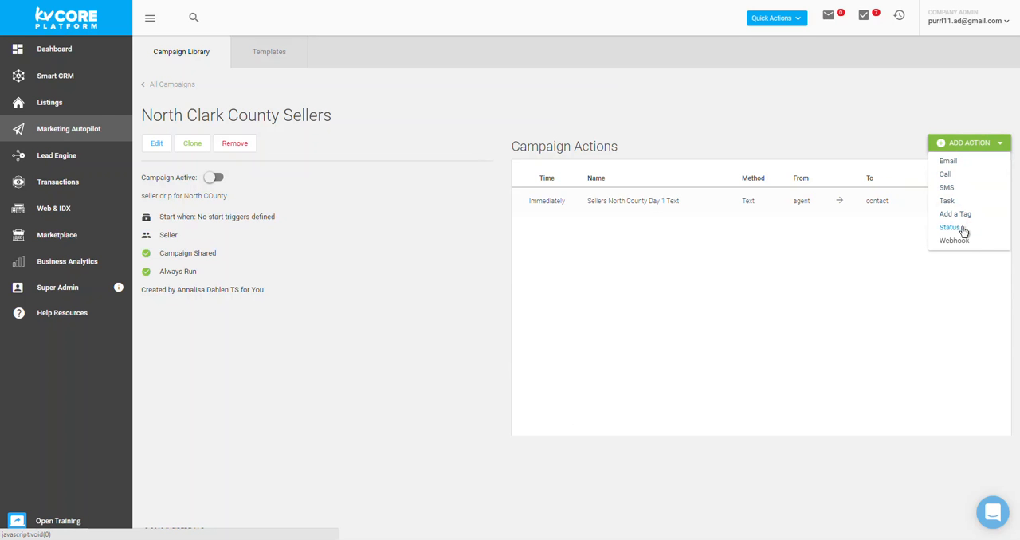
{"action": "left_click", "coordinate": [884, 277]}
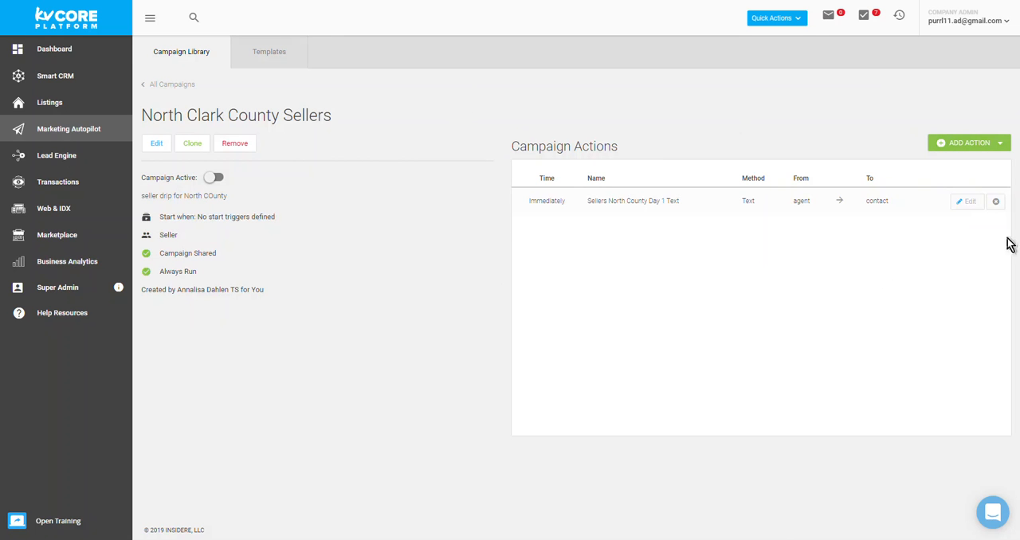
Step: Return to the list of all campaigns and briefly view the support chat
{"action": "left_click", "coordinate": [155, 85]}
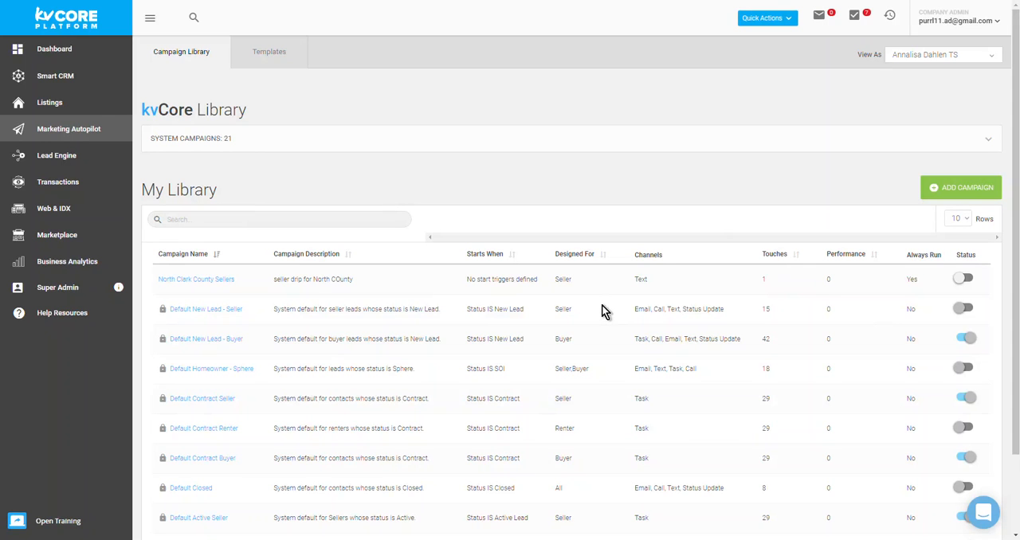
{"action": "left_click", "coordinate": [985, 514]}
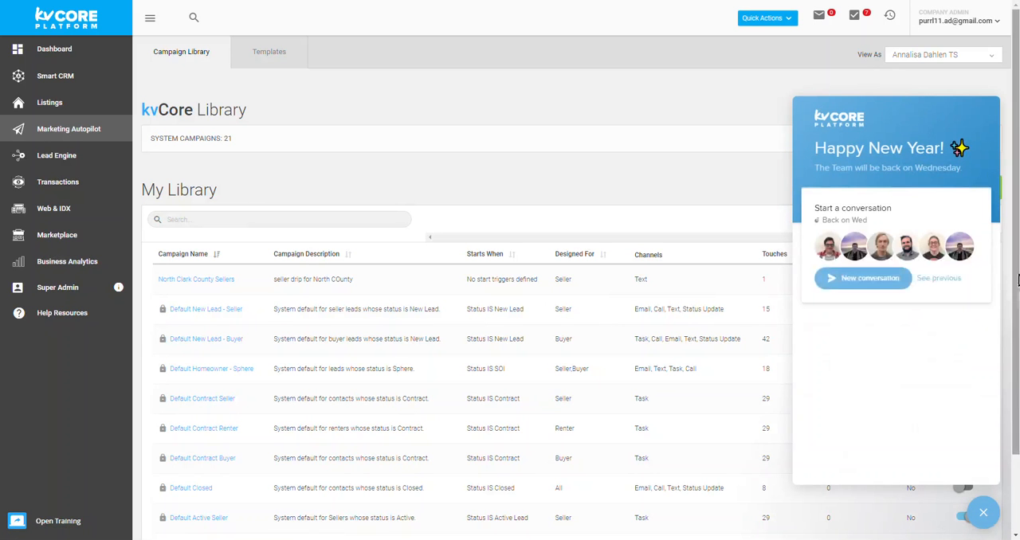
{"action": "left_click", "coordinate": [984, 512]}
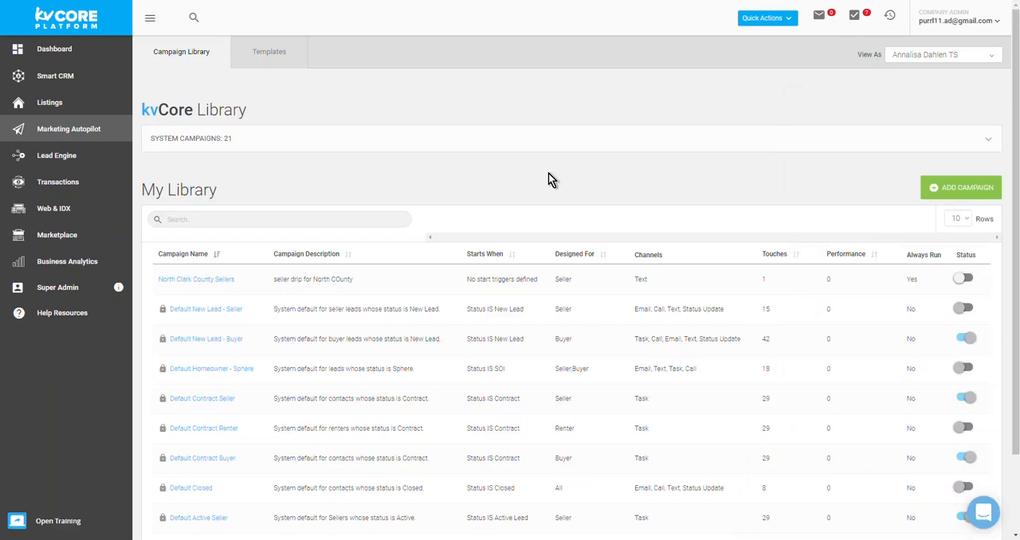